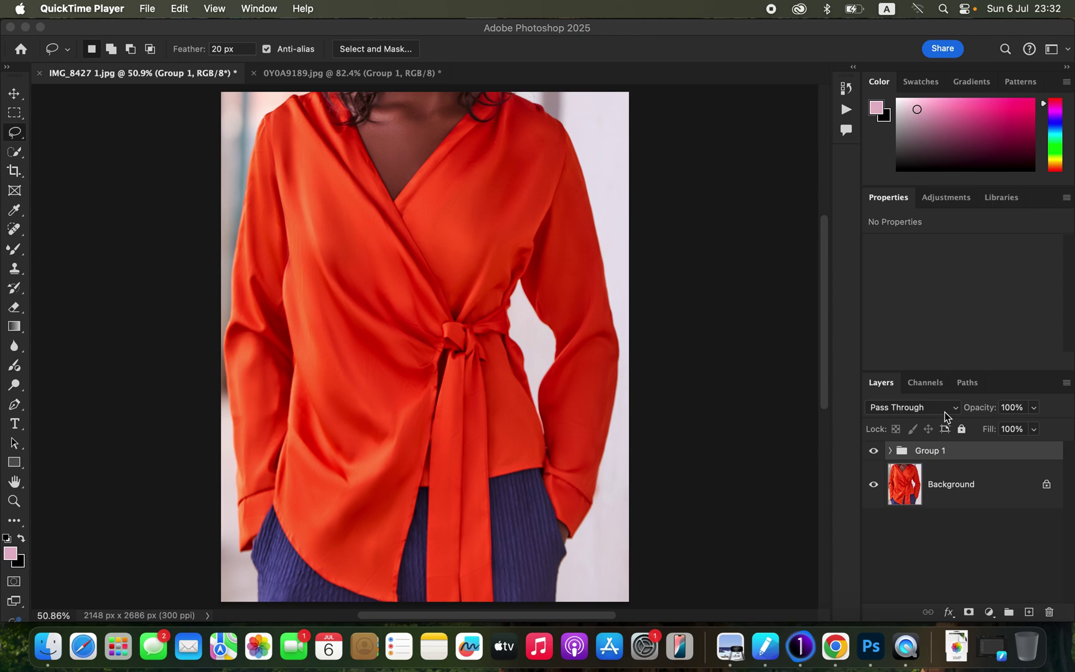
# Compare the blouse photo with and without the Group 1 retouching by toggling the group's visibility.
pyautogui.click(874, 457)
pyautogui.click(873, 457)
pyautogui.click(874, 457)
pyautogui.click(874, 457)
pyautogui.click(874, 458)
pyautogui.click(874, 458)
pyautogui.click(874, 458)
pyautogui.click(874, 459)
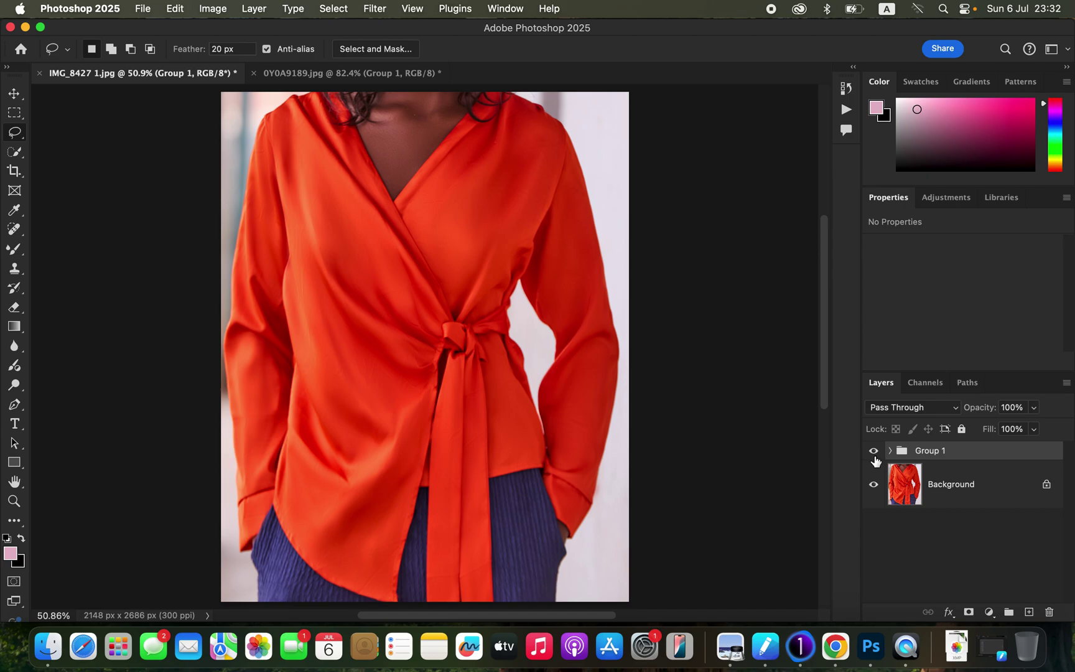
pyautogui.click(875, 459)
pyautogui.click(874, 459)
pyautogui.click(874, 457)
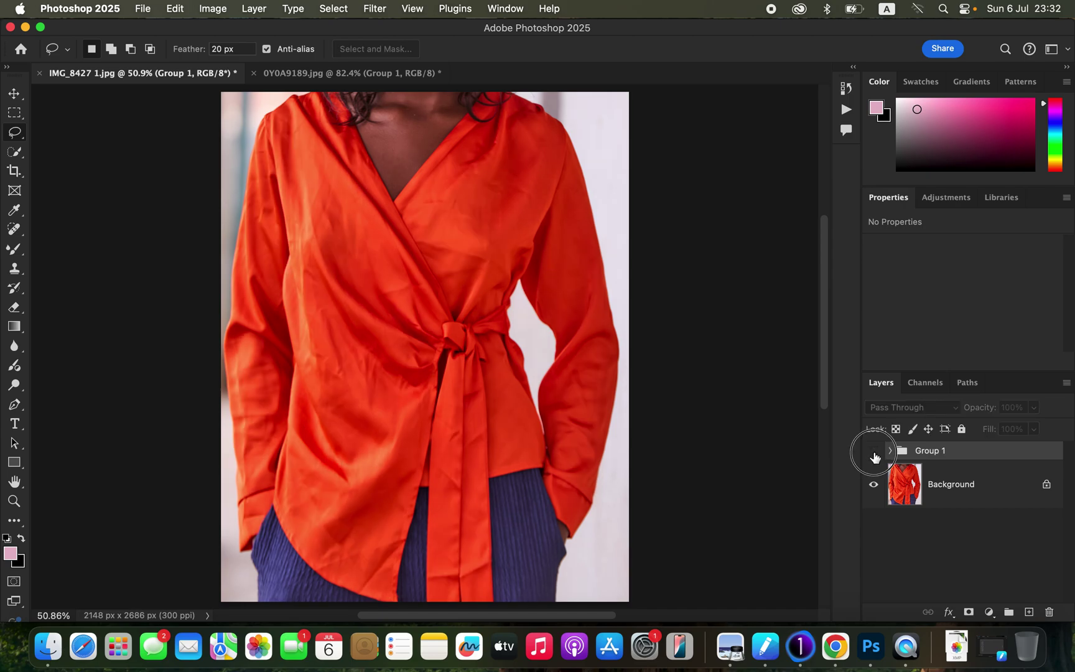
pyautogui.click(873, 457)
pyautogui.click(874, 458)
pyautogui.click(874, 457)
# Delete the Group 1 layer group and run the 16 bit action from the S.R set on the blouse photo.
pyautogui.moveTo(1008, 464); pyautogui.dragTo(1049, 611)
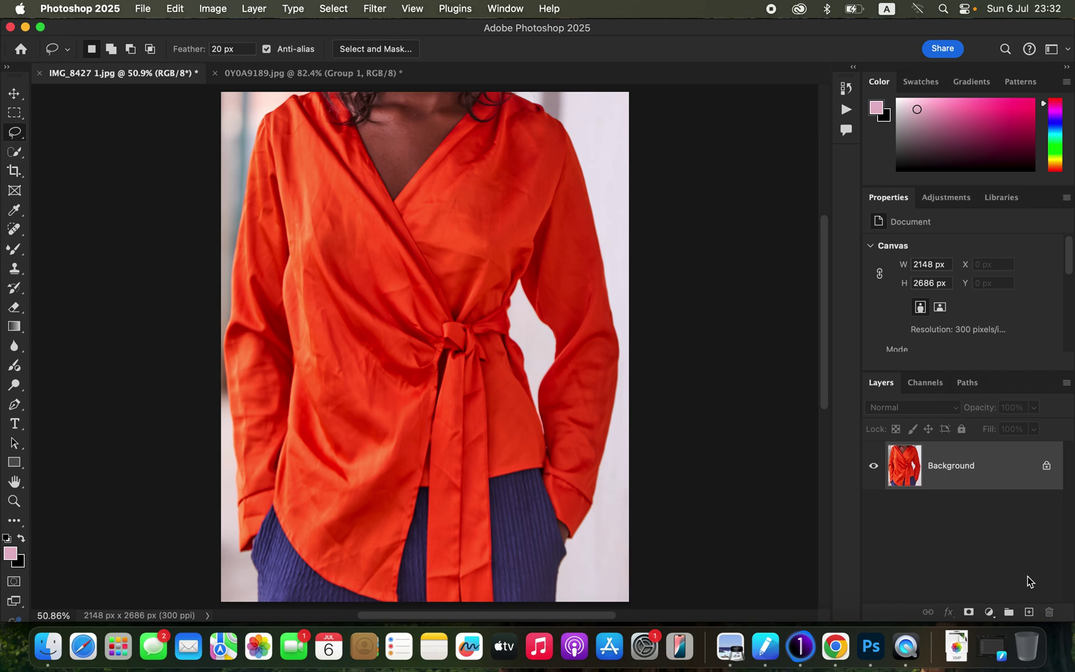
pyautogui.click(846, 110)
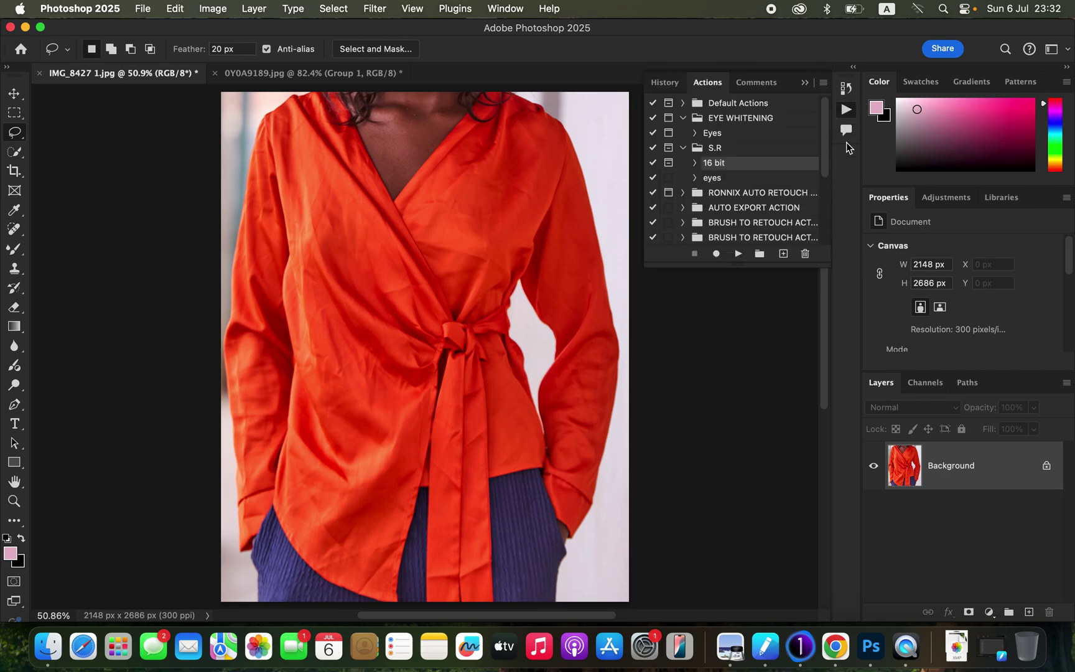
pyautogui.moveTo(823, 168)
pyautogui.mouseDown()
pyautogui.moveTo(826, 184)
pyautogui.moveTo(825, 148)
pyautogui.mouseUp()
pyautogui.click(738, 255)
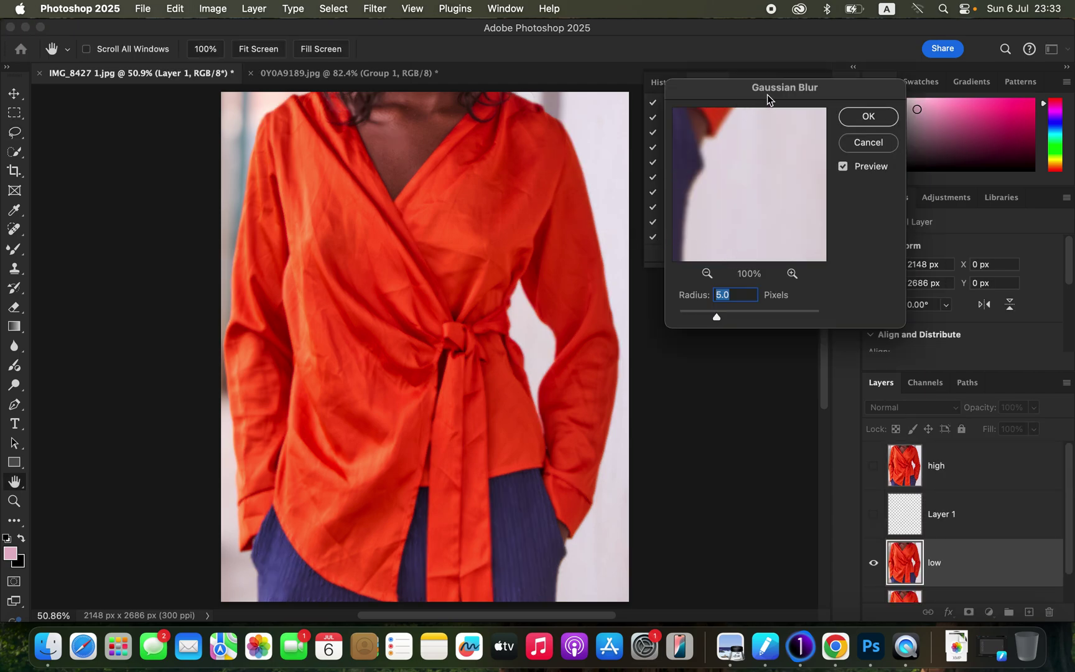
# Adjust the Gaussian Blur radius so the blouse's wrinkles just soften on the low layer, and apply the blur.
pyautogui.moveTo(771, 93); pyautogui.dragTo(750, 90)
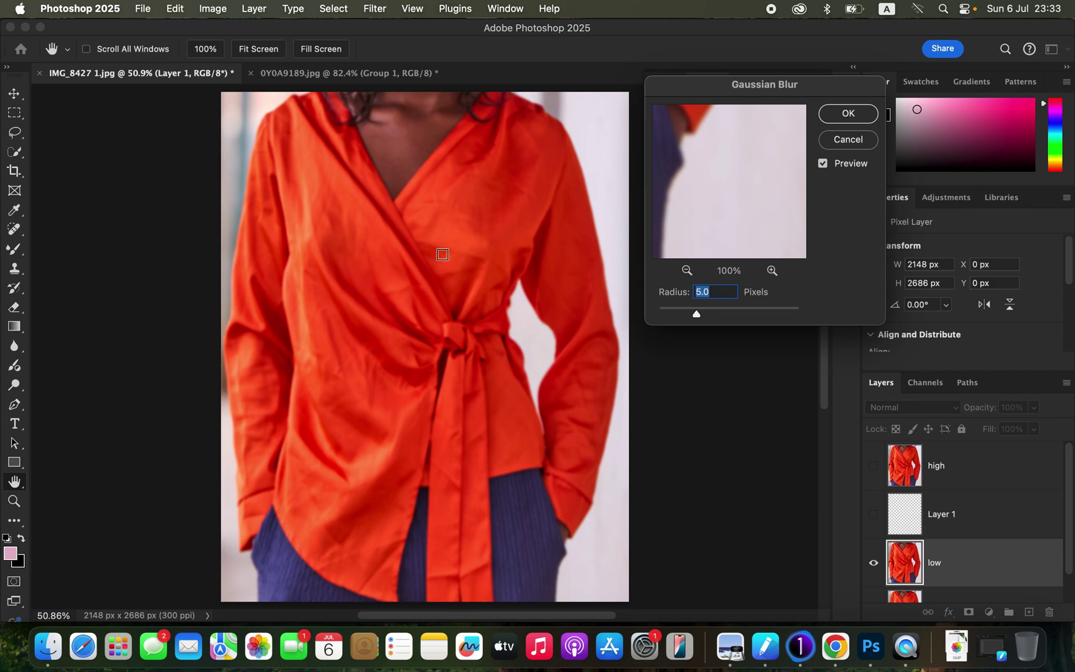
pyautogui.moveTo(695, 316); pyautogui.dragTo(592, 306)
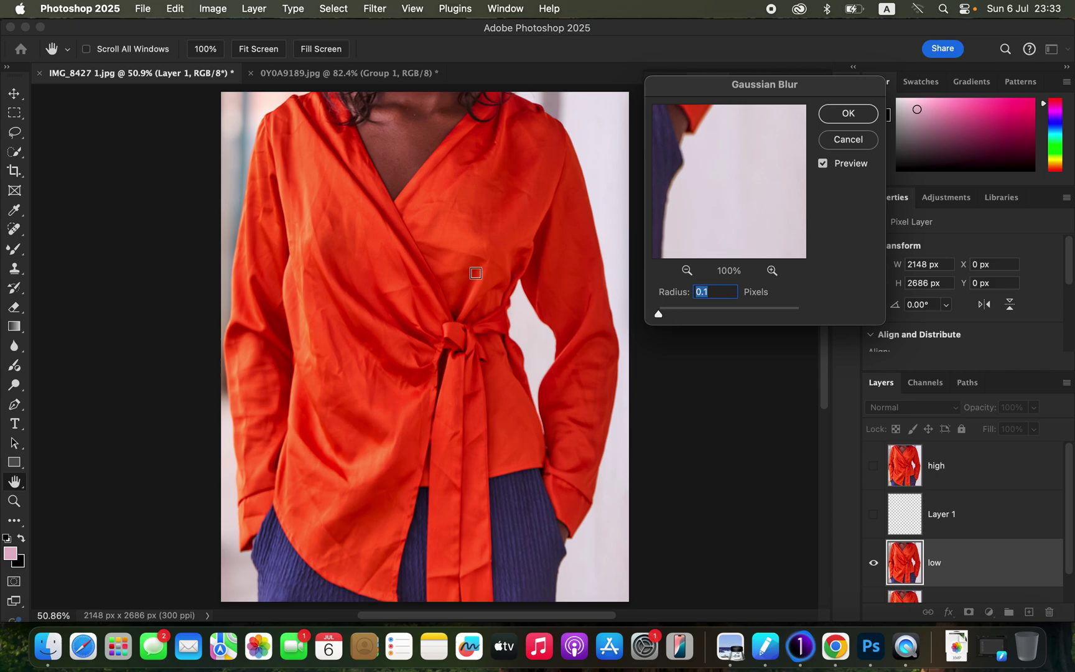
pyautogui.click(399, 373)
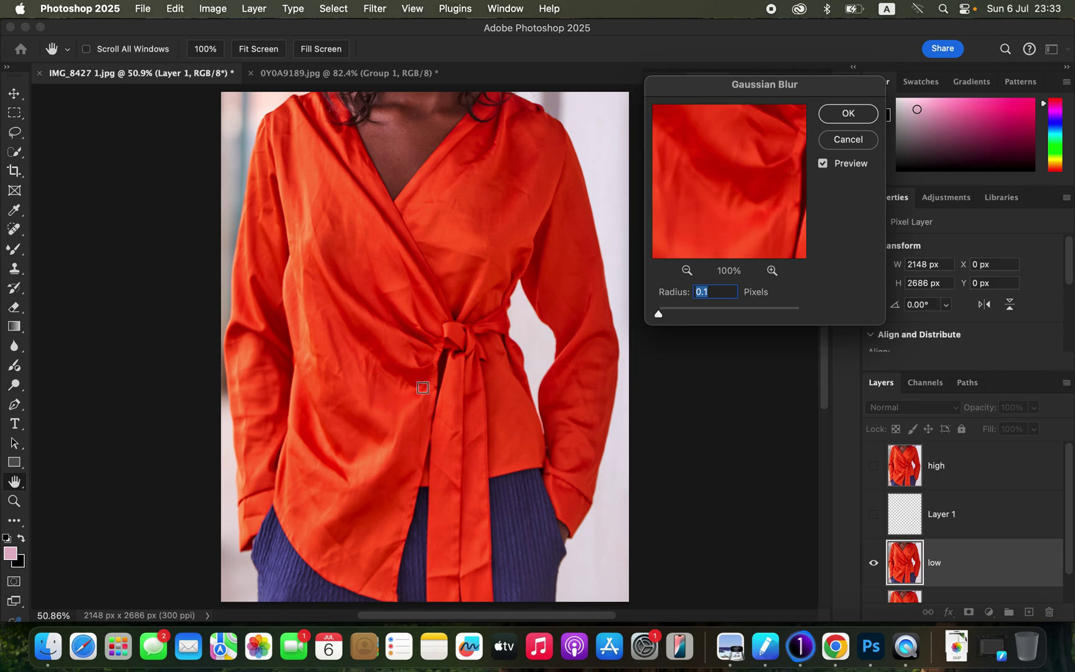
pyautogui.click(662, 314)
pyautogui.moveTo(678, 315); pyautogui.dragTo(682, 319)
pyautogui.click(849, 114)
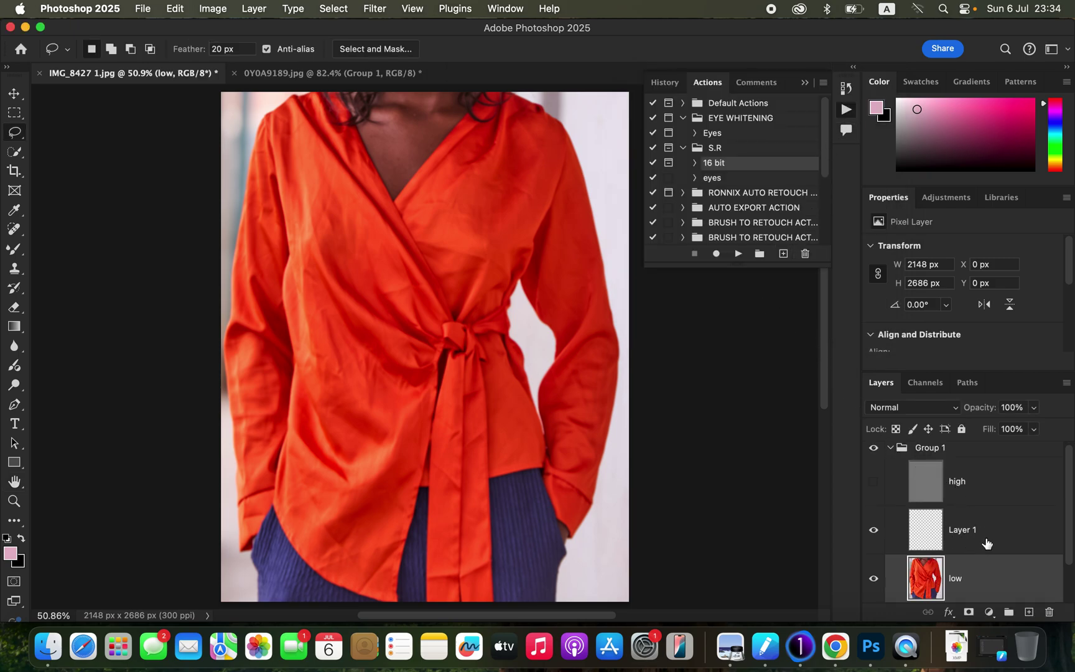
pyautogui.click(805, 84)
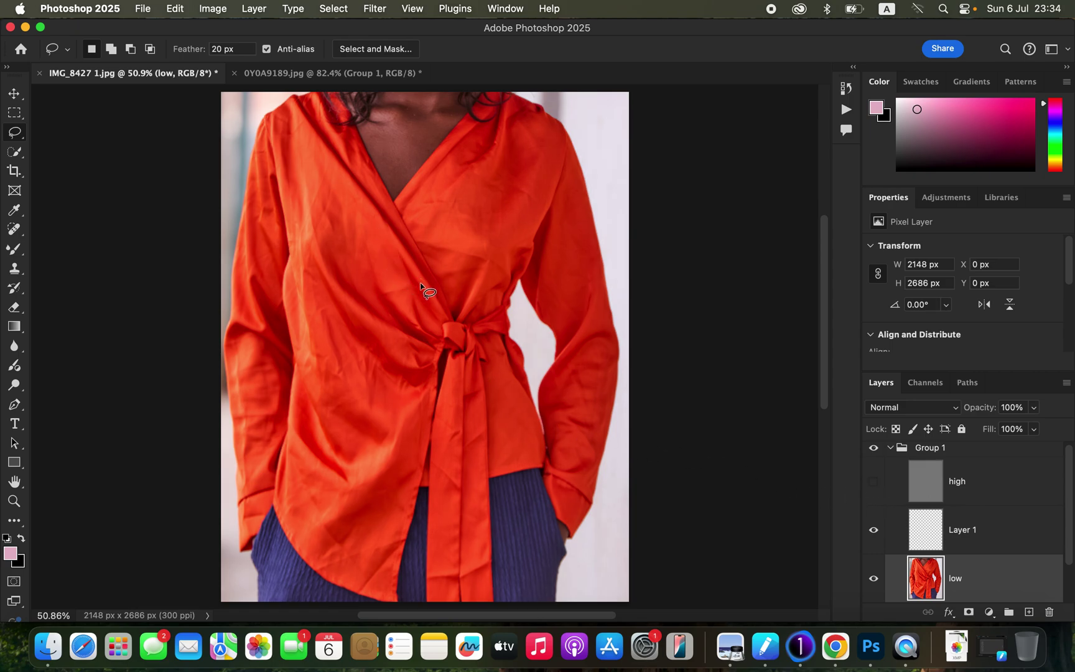
# Choose the Mixer Brush Tool with the Soft Round brush and clean the brush.
pyautogui.click(16, 250)
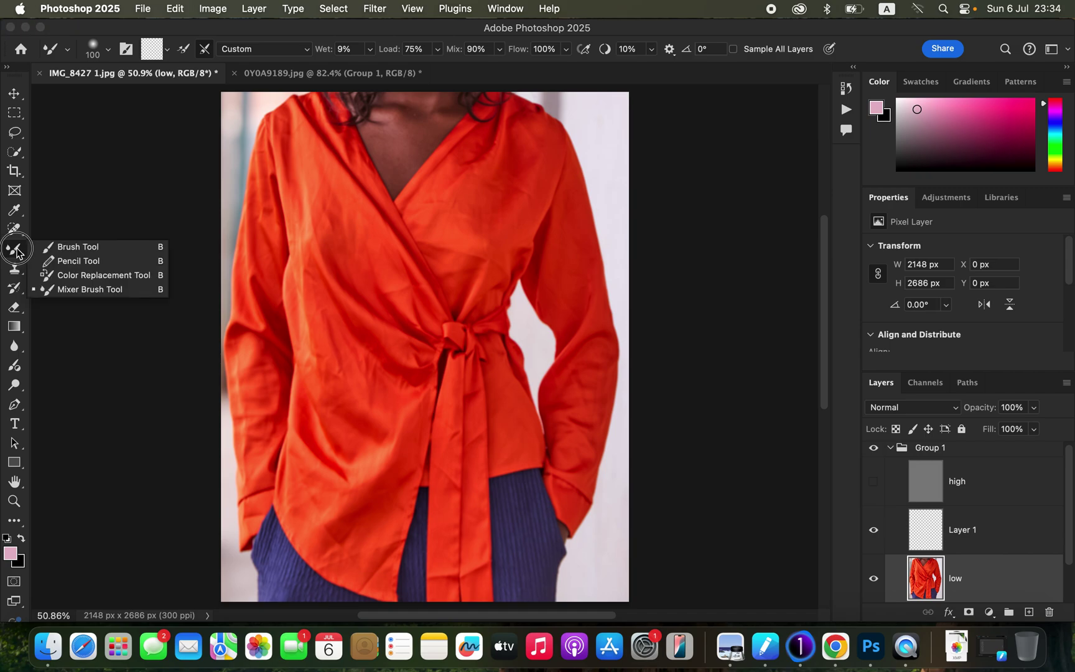
pyautogui.click(60, 289)
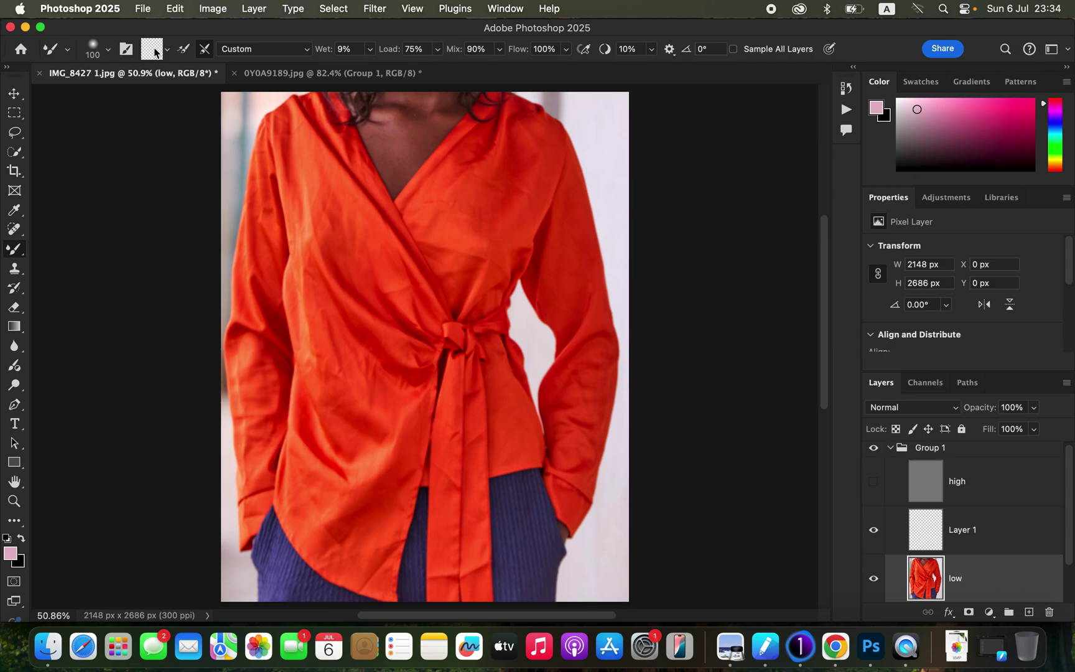
pyautogui.click(109, 49)
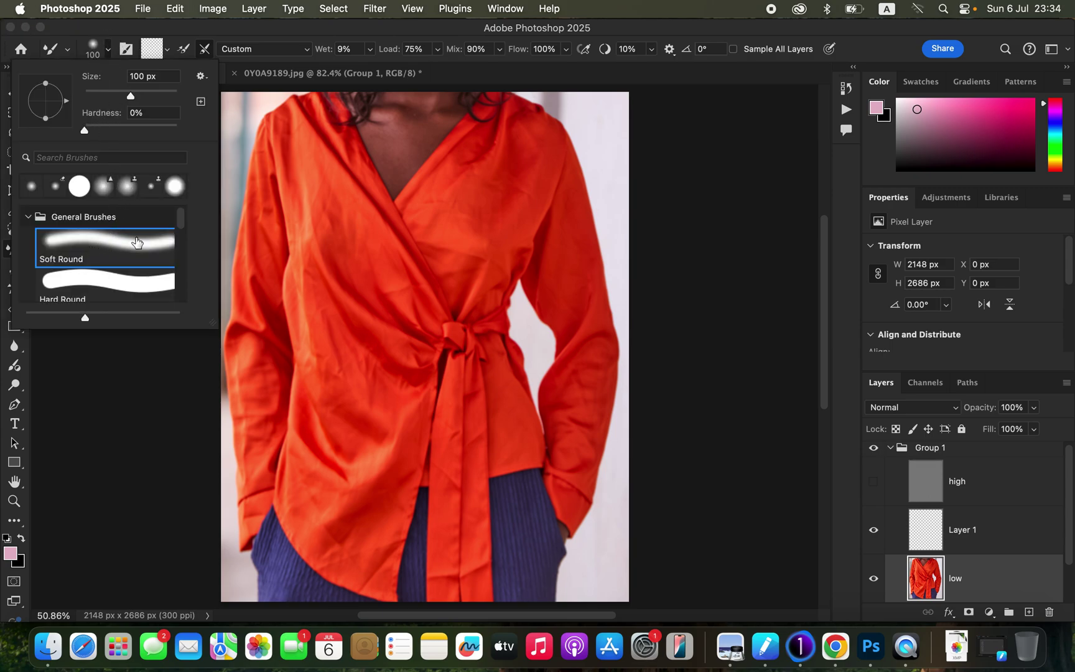
pyautogui.click(167, 49)
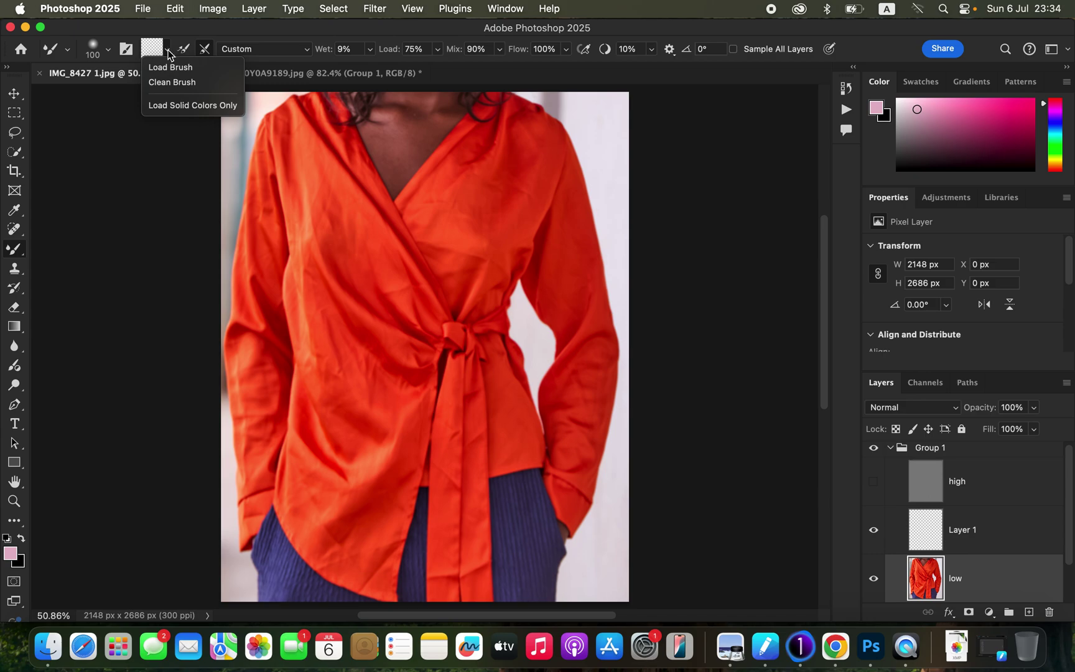
pyautogui.click(173, 84)
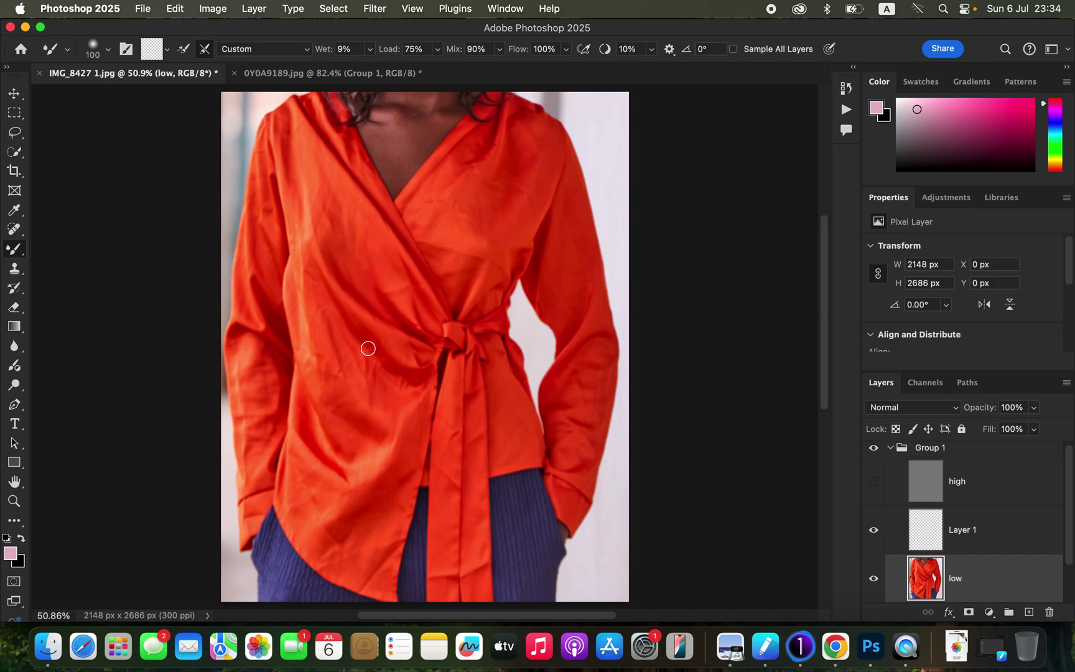
# Smooth the blouse's wrinkles on the low layer with a 125 px mixer brush, and show the high layer.
pyautogui.press(']')
pyautogui.press(']')
pyautogui.press('[')
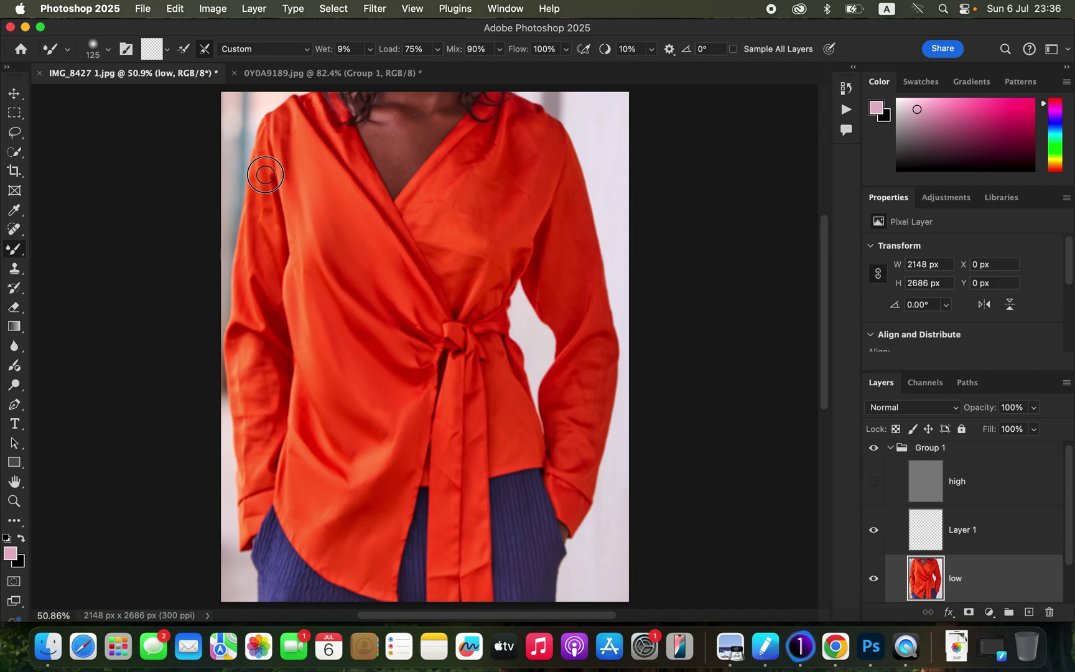
pyautogui.moveTo(280, 304)
pyautogui.mouseDown()
pyautogui.moveTo(268, 256)
pyautogui.moveTo(242, 295)
pyautogui.moveTo(246, 258)
pyautogui.moveTo(269, 394)
pyautogui.moveTo(252, 361)
pyautogui.moveTo(257, 457)
pyautogui.moveTo(243, 413)
pyautogui.moveTo(267, 361)
pyautogui.moveTo(252, 370)
pyautogui.moveTo(241, 346)
pyautogui.moveTo(244, 297)
pyautogui.moveTo(260, 315)
pyautogui.moveTo(268, 274)
pyautogui.moveTo(256, 195)
pyautogui.moveTo(279, 130)
pyautogui.moveTo(301, 194)
pyautogui.moveTo(393, 260)
pyautogui.mouseUp()
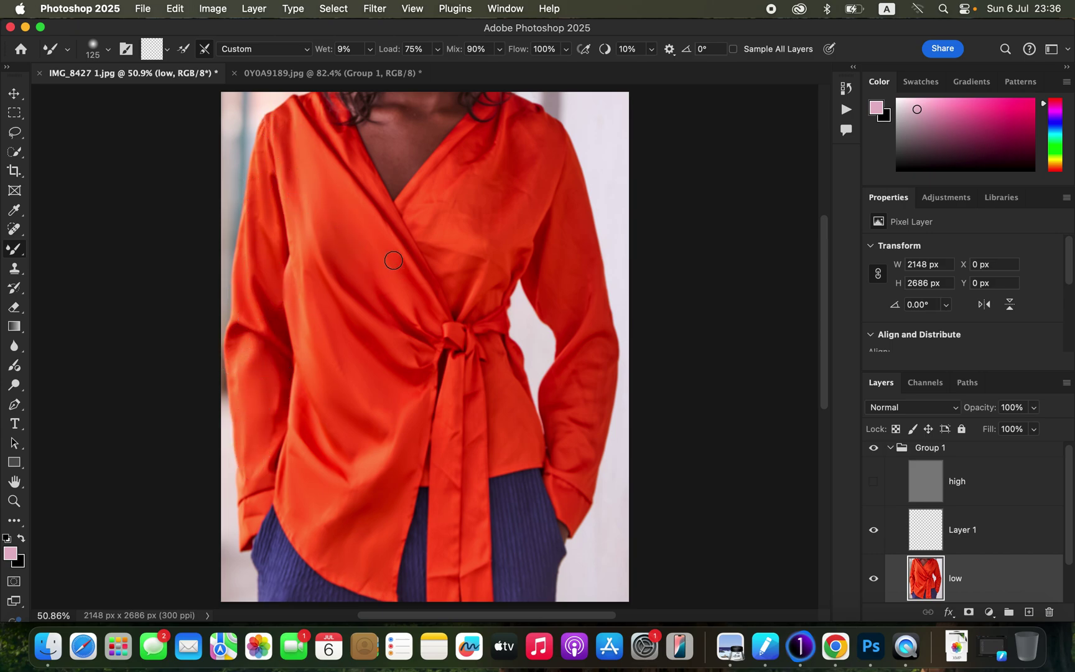
pyautogui.moveTo(365, 502)
pyautogui.mouseDown()
pyautogui.moveTo(370, 473)
pyautogui.moveTo(343, 476)
pyautogui.moveTo(375, 448)
pyautogui.moveTo(379, 415)
pyautogui.moveTo(390, 423)
pyautogui.moveTo(383, 375)
pyautogui.moveTo(426, 356)
pyautogui.moveTo(413, 356)
pyautogui.moveTo(403, 299)
pyautogui.moveTo(421, 319)
pyautogui.moveTo(379, 246)
pyautogui.moveTo(359, 177)
pyautogui.moveTo(390, 259)
pyautogui.moveTo(387, 445)
pyautogui.moveTo(372, 493)
pyautogui.moveTo(325, 538)
pyautogui.moveTo(372, 576)
pyautogui.moveTo(355, 547)
pyautogui.moveTo(372, 550)
pyautogui.moveTo(392, 528)
pyautogui.moveTo(416, 465)
pyautogui.moveTo(416, 422)
pyautogui.moveTo(437, 429)
pyautogui.moveTo(454, 523)
pyautogui.moveTo(442, 477)
pyautogui.moveTo(451, 450)
pyautogui.moveTo(444, 596)
pyautogui.moveTo(476, 521)
pyautogui.moveTo(476, 568)
pyautogui.moveTo(476, 413)
pyautogui.moveTo(472, 467)
pyautogui.moveTo(443, 525)
pyautogui.moveTo(435, 591)
pyautogui.mouseUp()
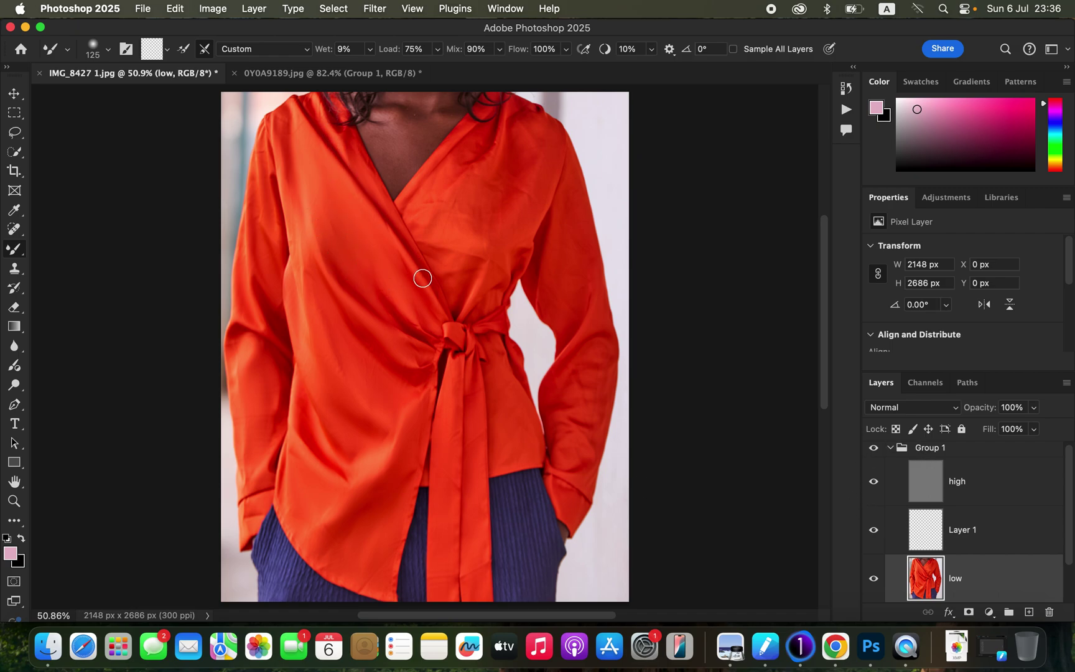
# Compare the smoothed blouse with the original by toggling the visibility of Group 1.
pyautogui.click(874, 449)
pyautogui.click(874, 448)
pyautogui.click(874, 449)
pyautogui.click(874, 449)
pyautogui.click(874, 449)
pyautogui.click(874, 449)
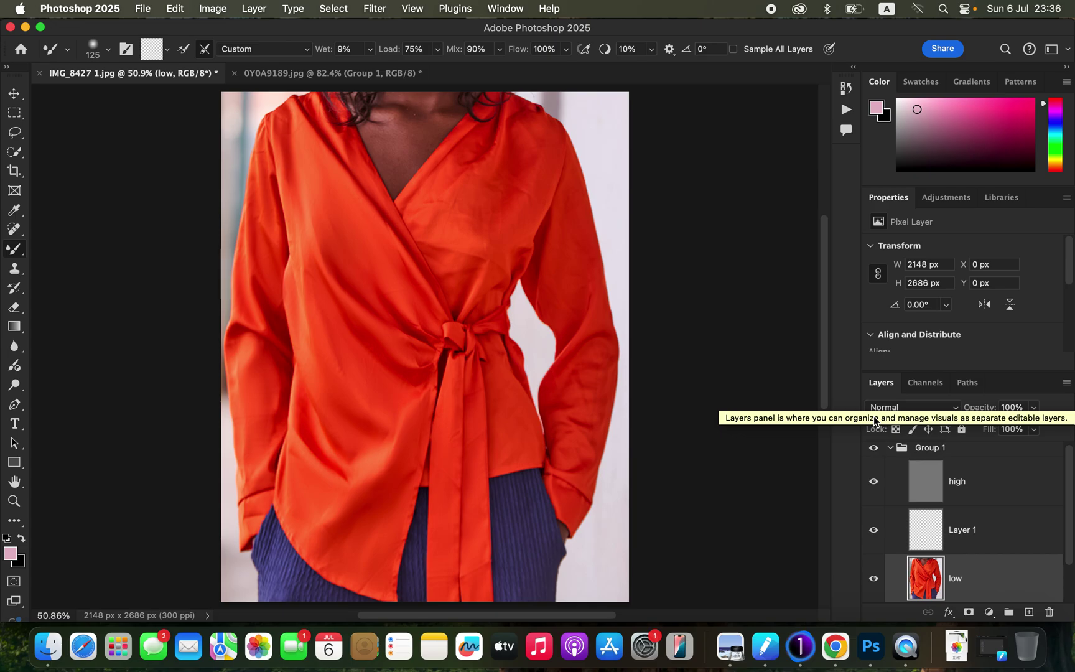
# Switch to 0Y0A9189.jpg and compare the shoe sole with and without the Group 1 retouching.
pyautogui.click(364, 78)
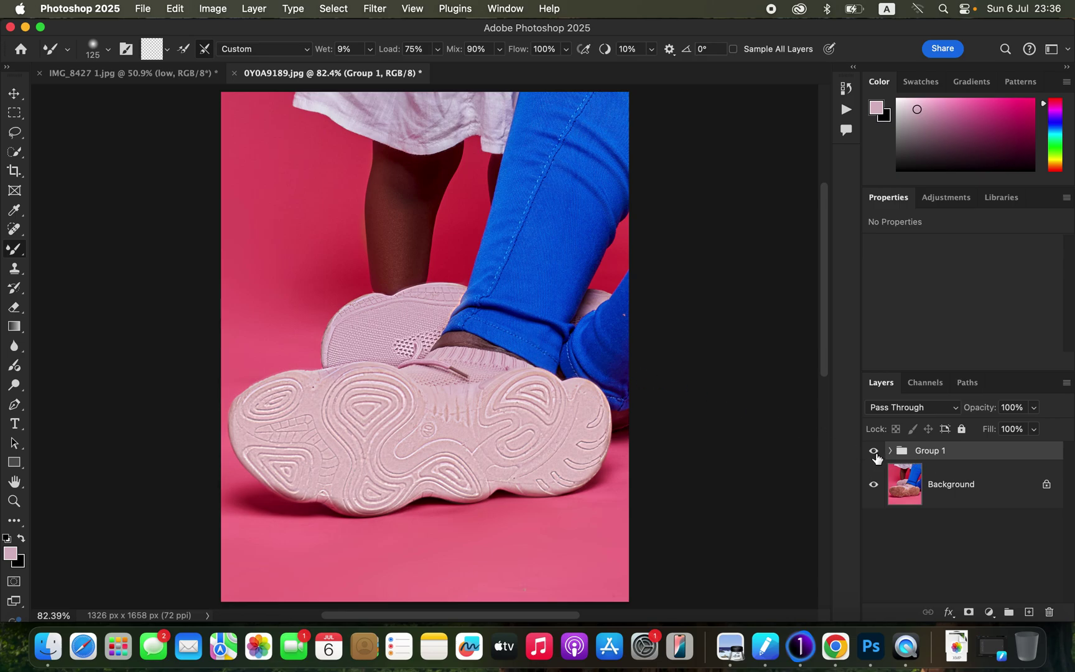
pyautogui.click(874, 452)
pyautogui.click(874, 452)
pyautogui.click(874, 452)
pyautogui.click(875, 454)
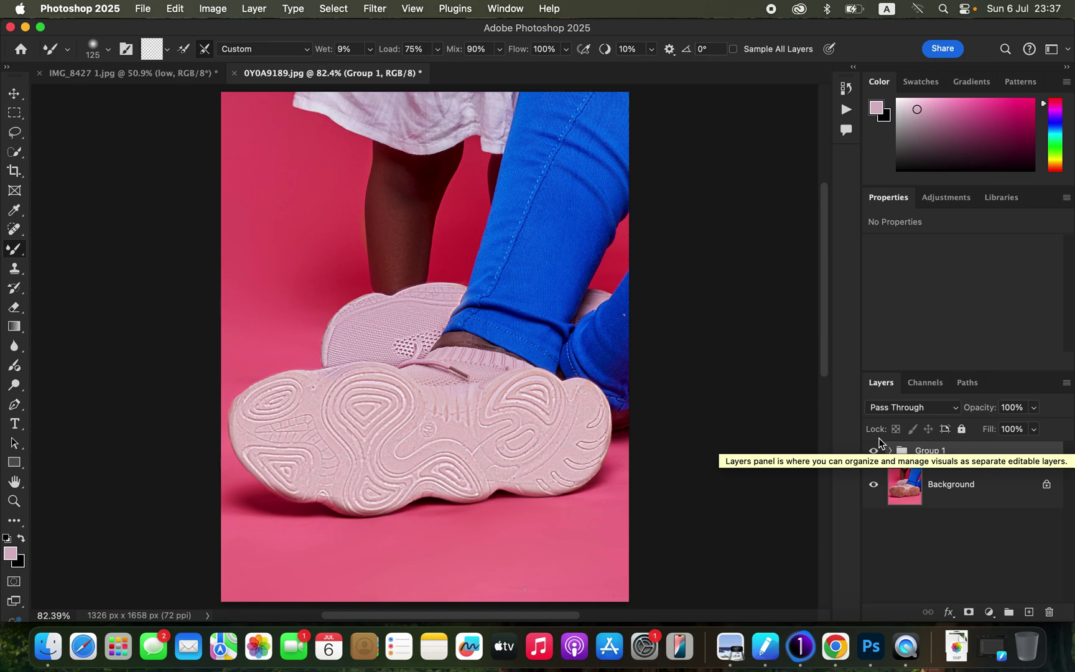
pyautogui.click(873, 451)
pyautogui.click(873, 450)
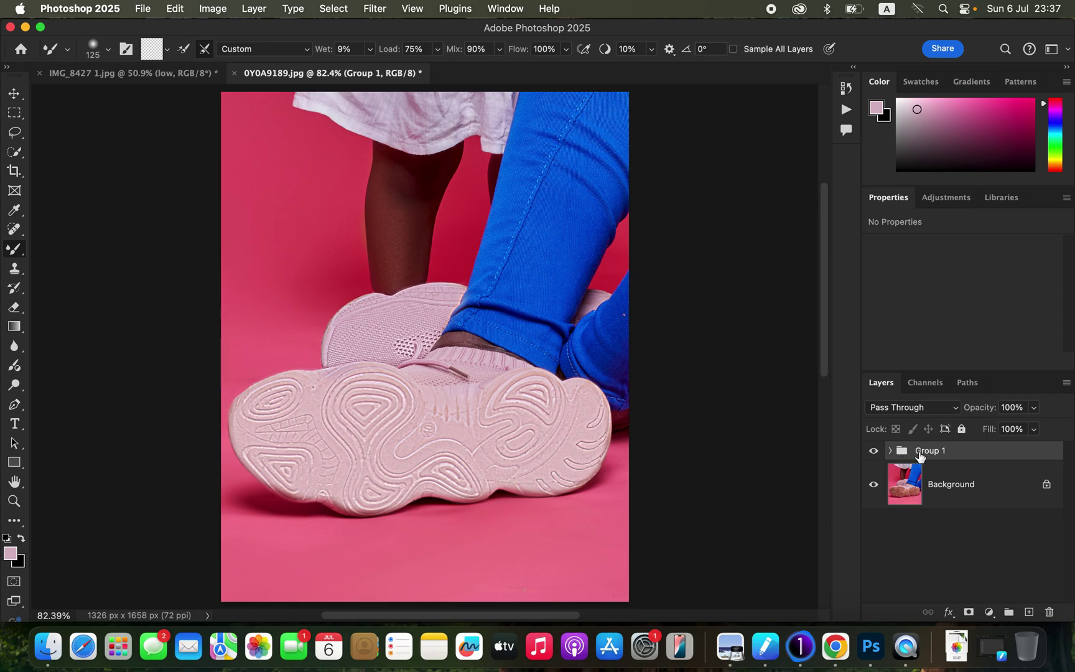
# Delete Group 1 from the shoe photo and run the 16 bit action on the remaining background.
pyautogui.moveTo(997, 457); pyautogui.dragTo(1049, 612)
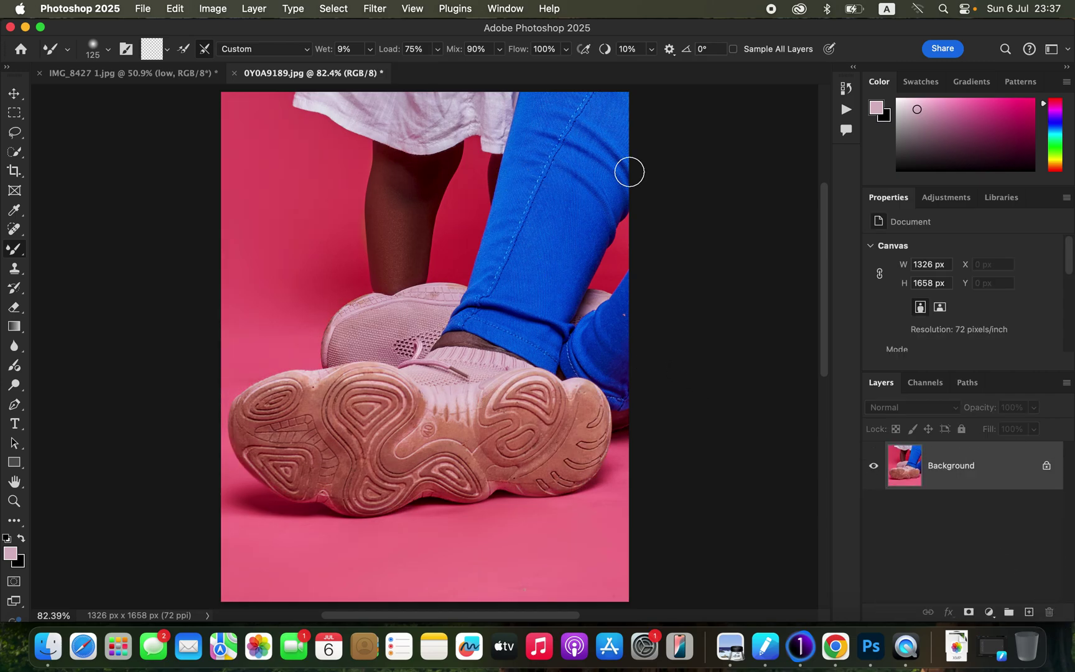
pyautogui.click(845, 112)
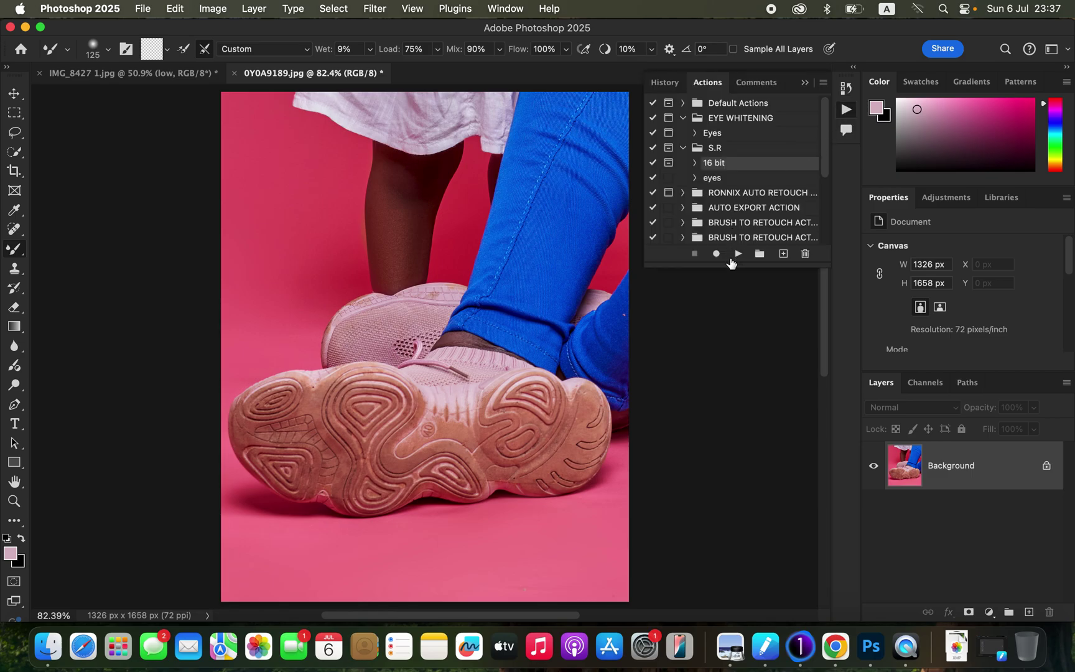
pyautogui.click(737, 255)
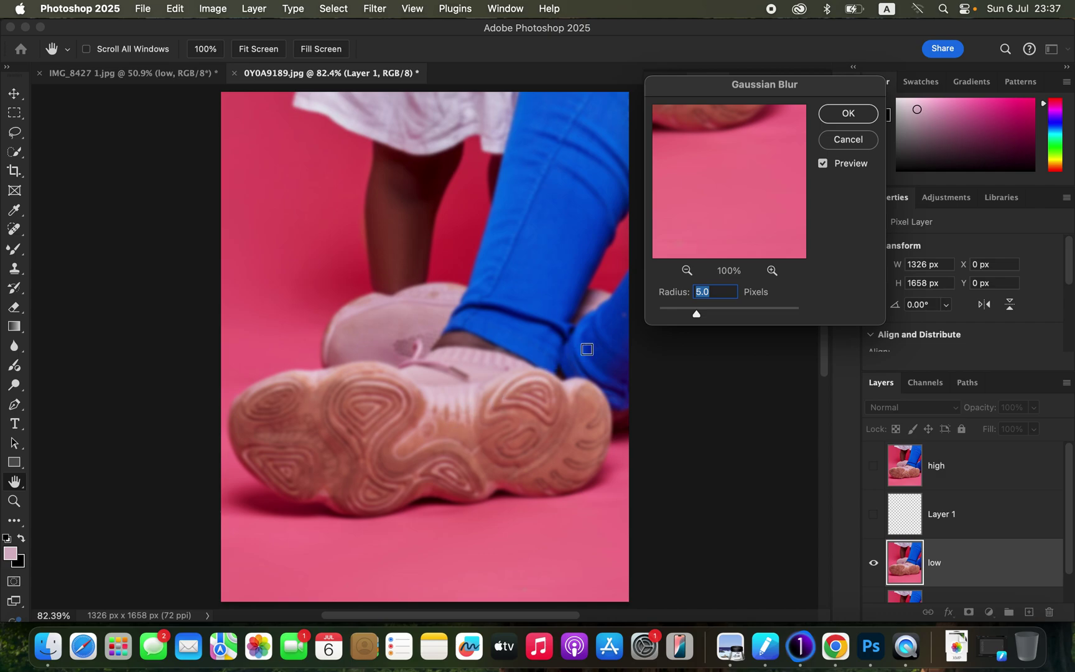
# Apply the Gaussian Blur to the low layer with a 5.0 pixel radius and show the high layer.
pyautogui.moveTo(693, 308); pyautogui.dragTo(624, 314)
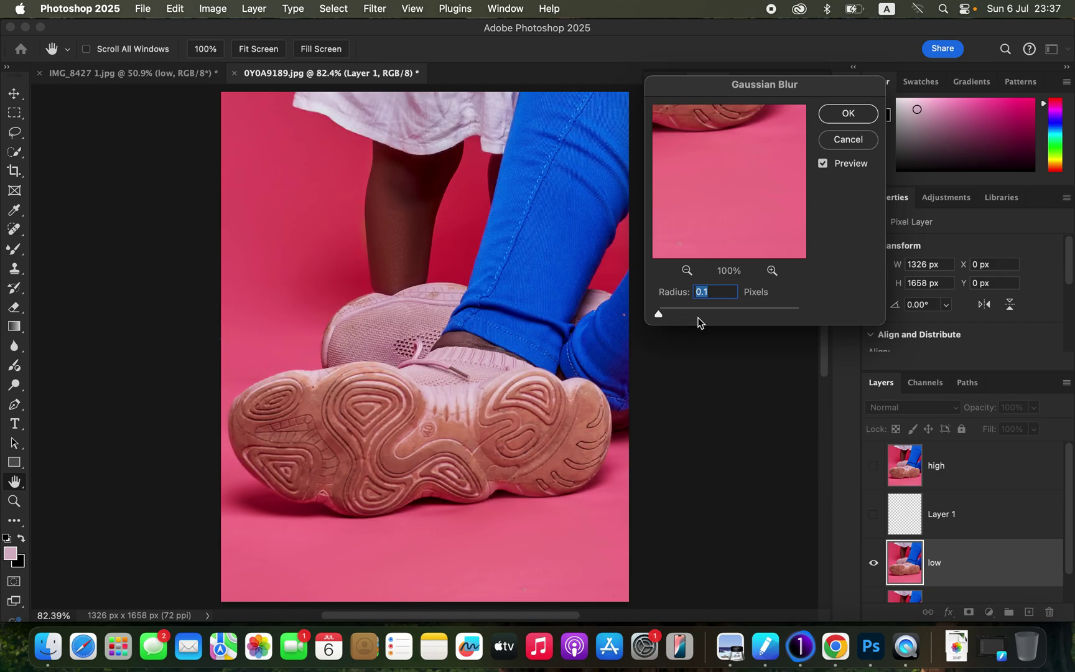
pyautogui.moveTo(662, 315); pyautogui.dragTo(696, 317)
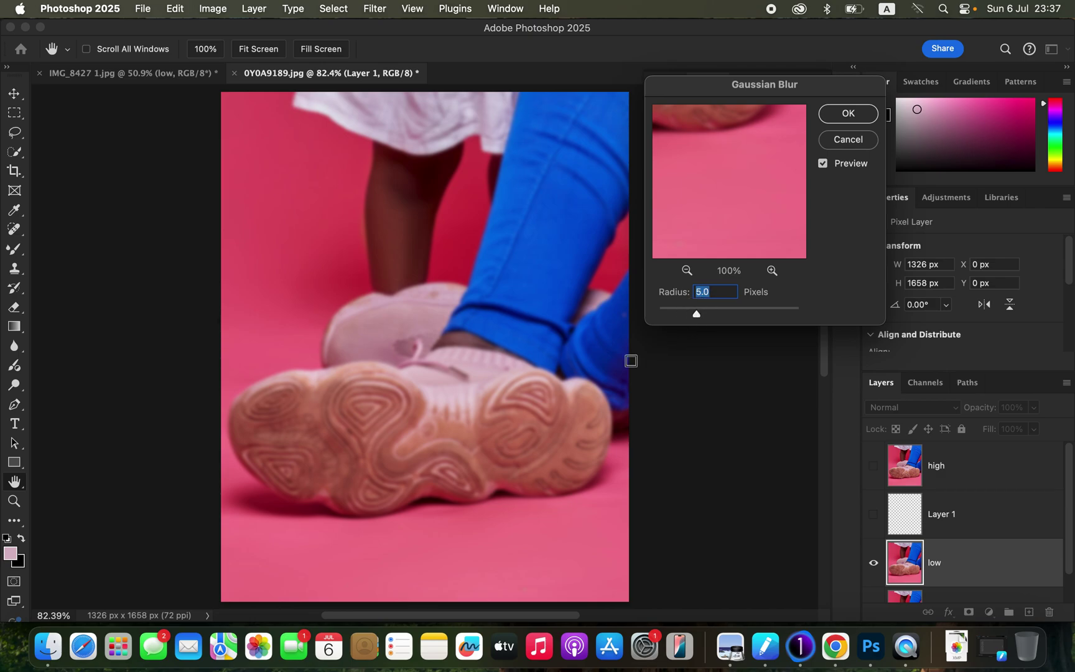
pyautogui.click(849, 116)
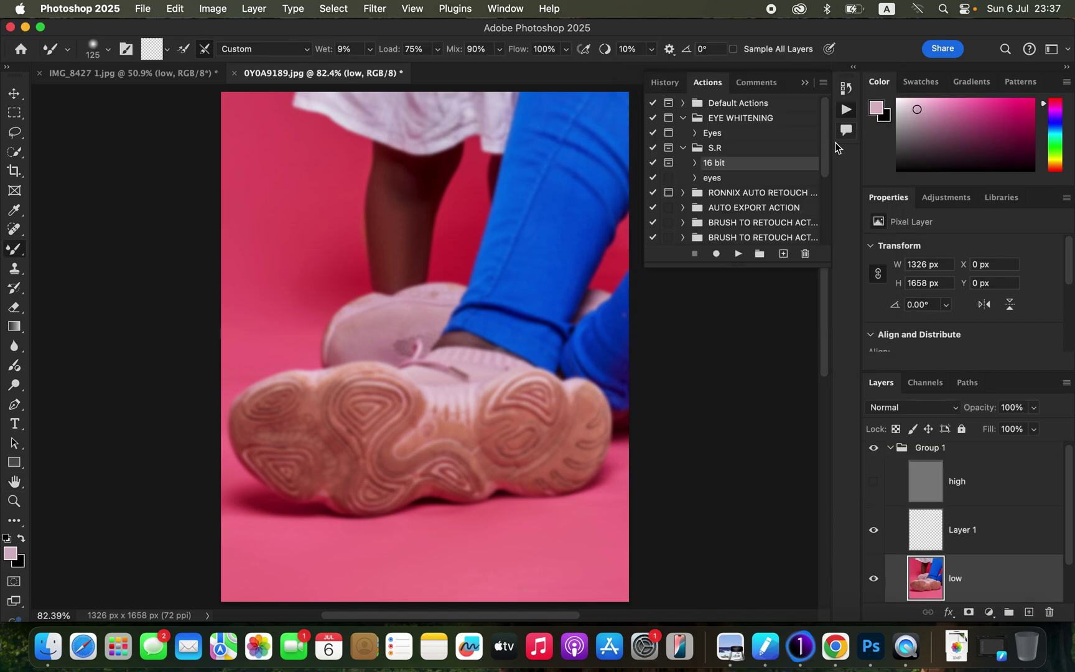
pyautogui.click(804, 82)
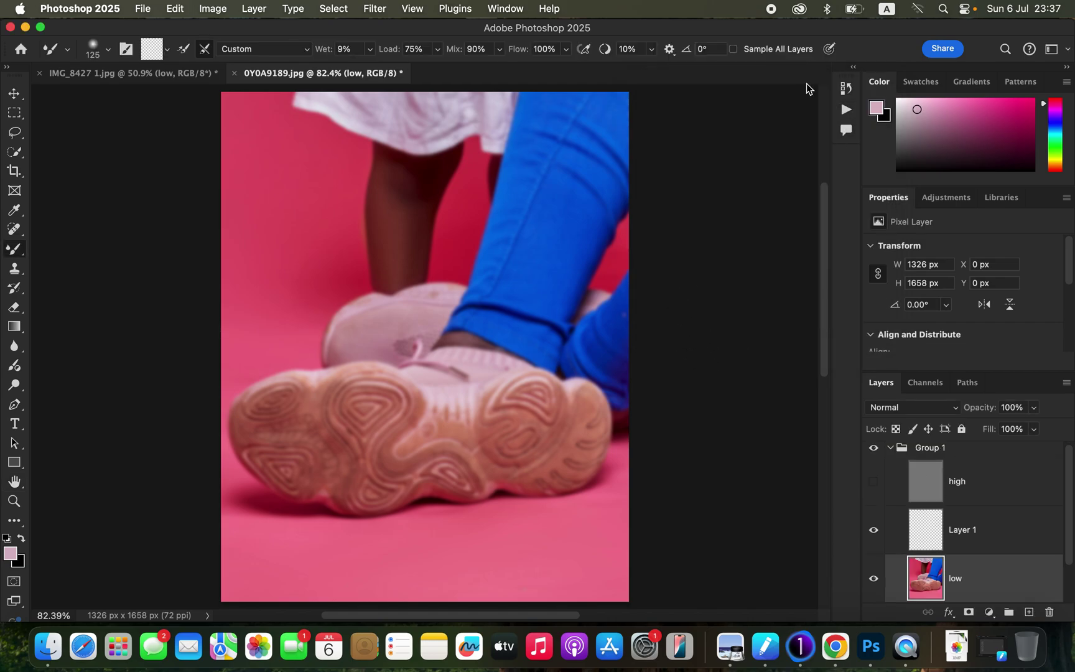
pyautogui.click(874, 489)
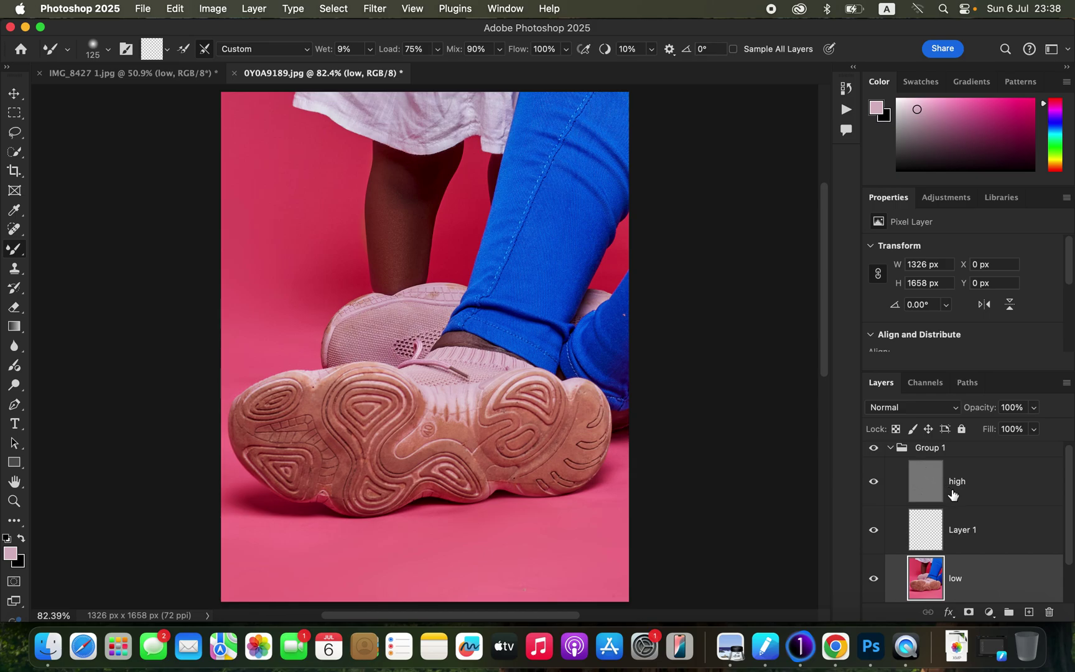
# Select Layer 1 and choose the Brush Tool with the Soft Round brush at 100 px.
pyautogui.click(970, 536)
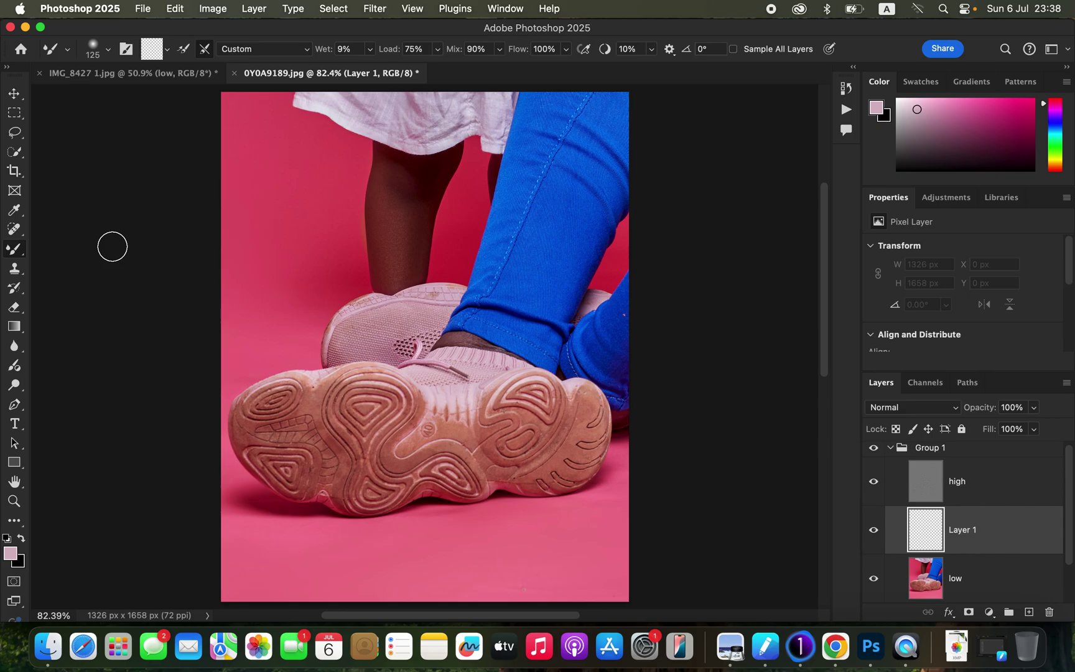
pyautogui.rightClick(15, 249)
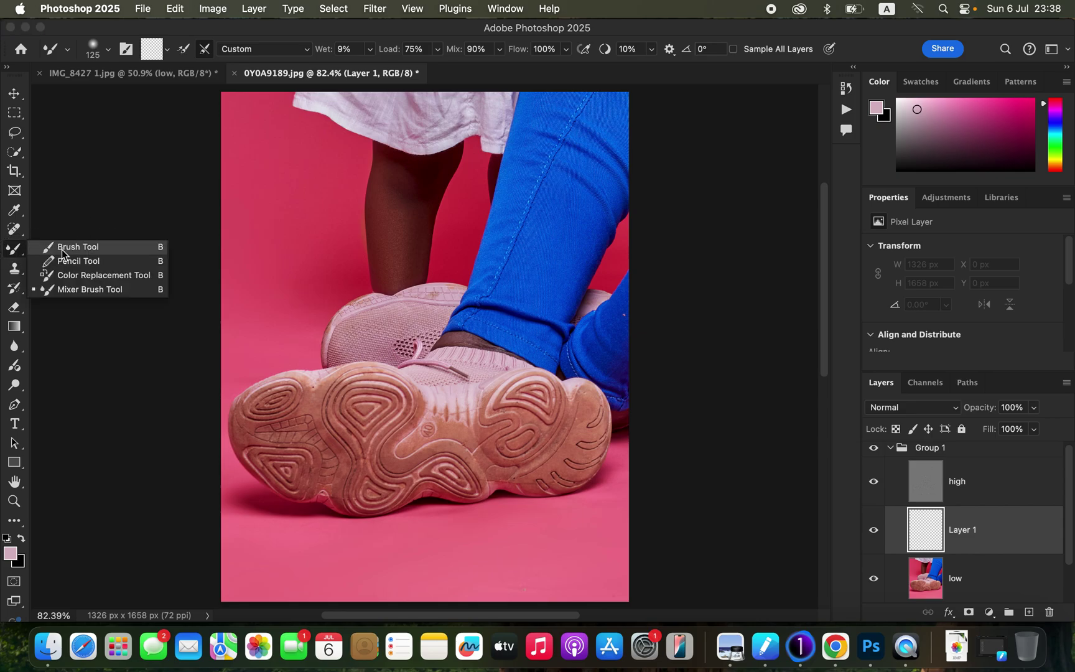
pyautogui.click(62, 248)
pyautogui.click(108, 50)
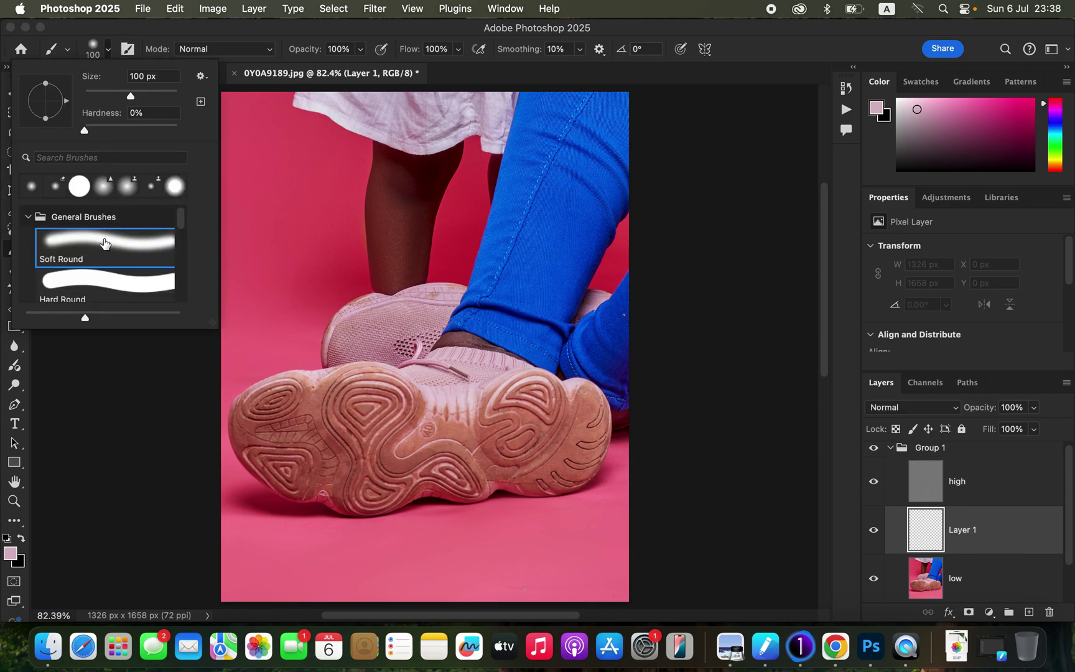
pyautogui.click(216, 58)
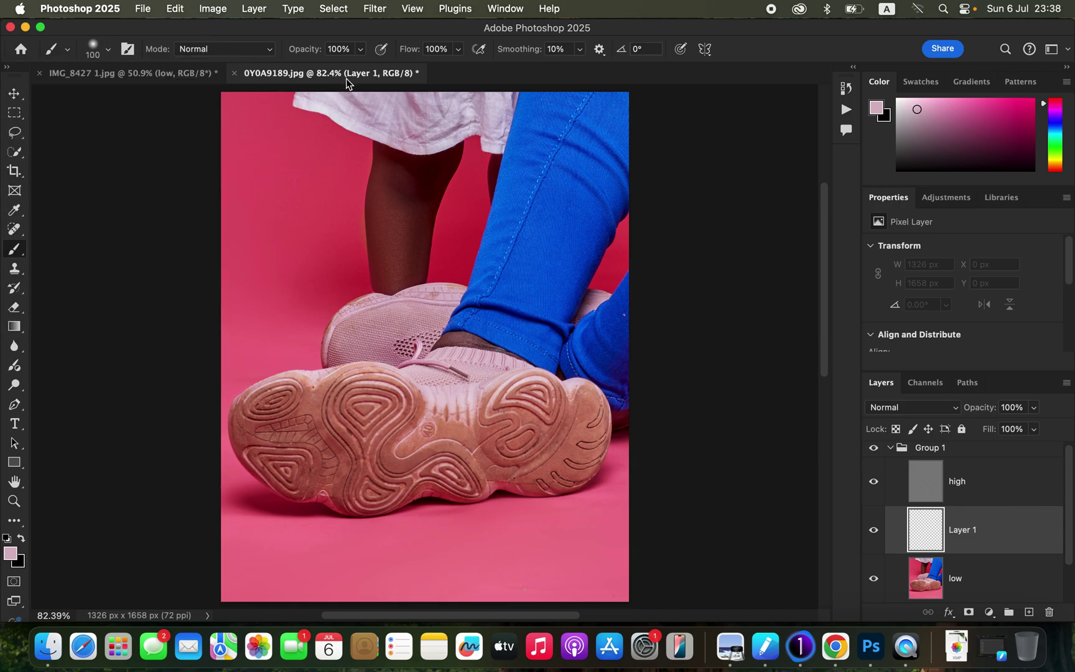
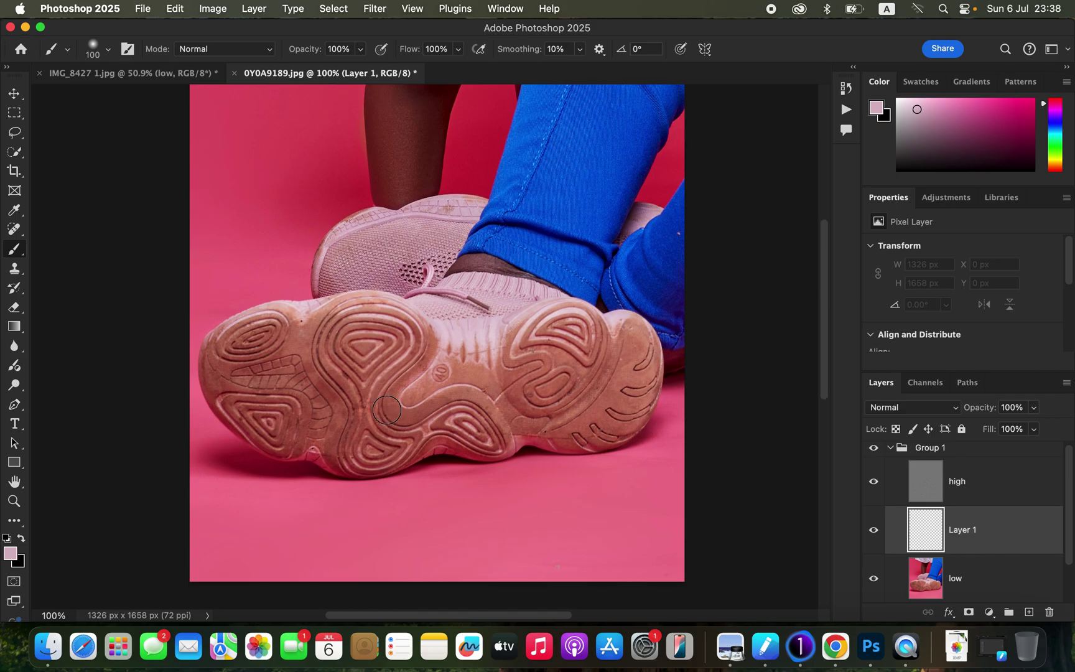
# Sample the clean light pink near the middle of the front shoe and paint it over the whole dirty sole with an enlarged brush.
pyautogui.press('super+equal')
pyautogui.press('super+minus')
pyautogui.keyDown('alt'); pyautogui.click(445, 343); pyautogui.keyUp('alt')
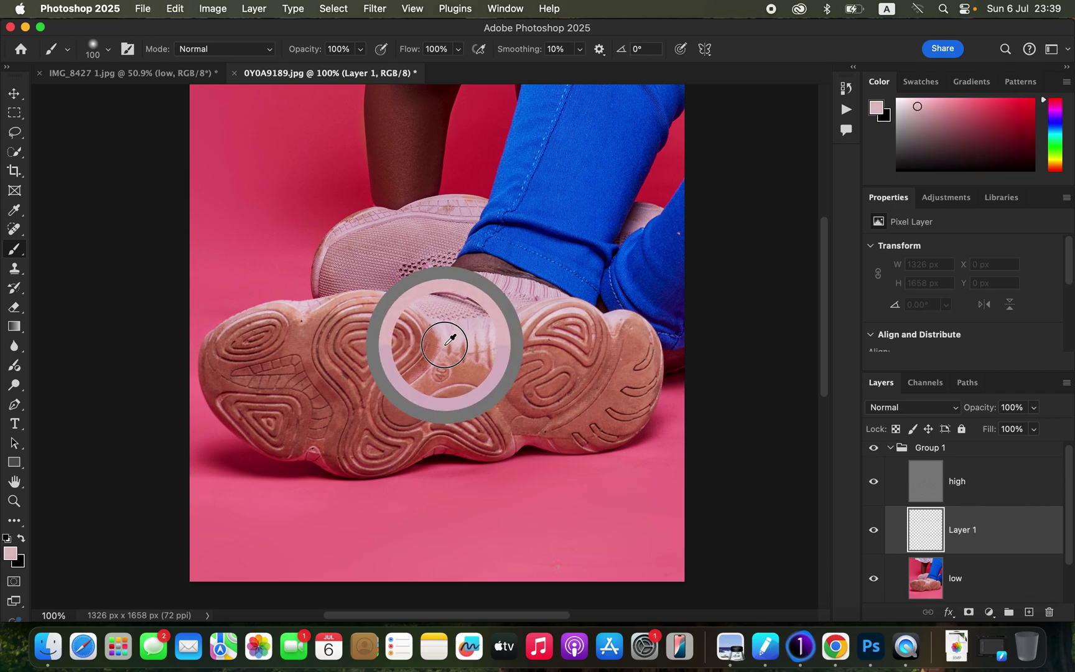
pyautogui.keyDown('alt'); pyautogui.click(445, 343); pyautogui.keyUp('alt')
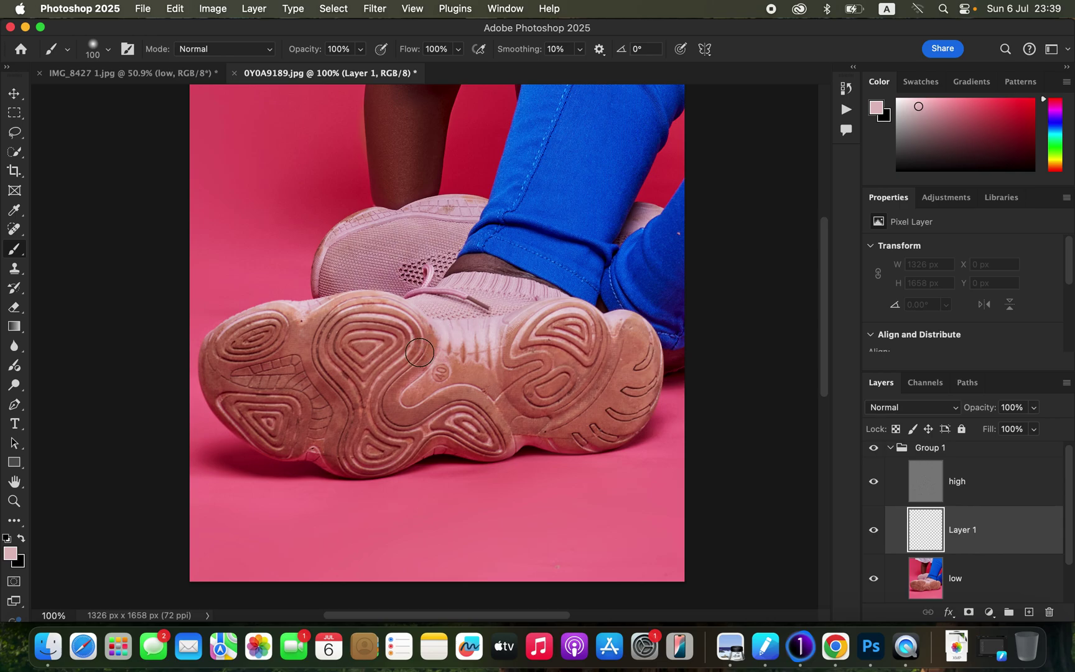
pyautogui.press(']')
pyautogui.press(']')
pyautogui.press(']')
pyautogui.press(']')
pyautogui.press(']')
pyautogui.moveTo(374, 360)
pyautogui.mouseDown()
pyautogui.moveTo(355, 401)
pyautogui.moveTo(312, 411)
pyautogui.moveTo(280, 395)
pyautogui.moveTo(302, 414)
pyautogui.moveTo(352, 420)
pyautogui.moveTo(461, 410)
pyautogui.moveTo(395, 391)
pyautogui.moveTo(439, 371)
pyautogui.moveTo(518, 396)
pyautogui.moveTo(535, 356)
pyautogui.moveTo(547, 374)
pyautogui.moveTo(570, 377)
pyautogui.moveTo(553, 407)
pyautogui.moveTo(601, 404)
pyautogui.moveTo(626, 374)
pyautogui.moveTo(572, 351)
pyautogui.moveTo(614, 358)
pyautogui.moveTo(484, 380)
pyautogui.moveTo(352, 382)
pyautogui.moveTo(334, 363)
pyautogui.moveTo(252, 366)
pyautogui.moveTo(262, 392)
pyautogui.moveTo(317, 404)
pyautogui.moveTo(413, 390)
pyautogui.moveTo(387, 338)
pyautogui.moveTo(250, 345)
pyautogui.moveTo(268, 365)
pyautogui.moveTo(414, 386)
pyautogui.moveTo(414, 411)
pyautogui.moveTo(465, 401)
pyautogui.moveTo(503, 416)
pyautogui.moveTo(600, 408)
pyautogui.mouseUp()
# Sample pink from the rear shoe's upper edge and paint over its dirty rim and side, reducing the brush from 125 px to 60 px.
pyautogui.press('[')
pyautogui.press('[')
pyautogui.press('[')
pyautogui.press('[')
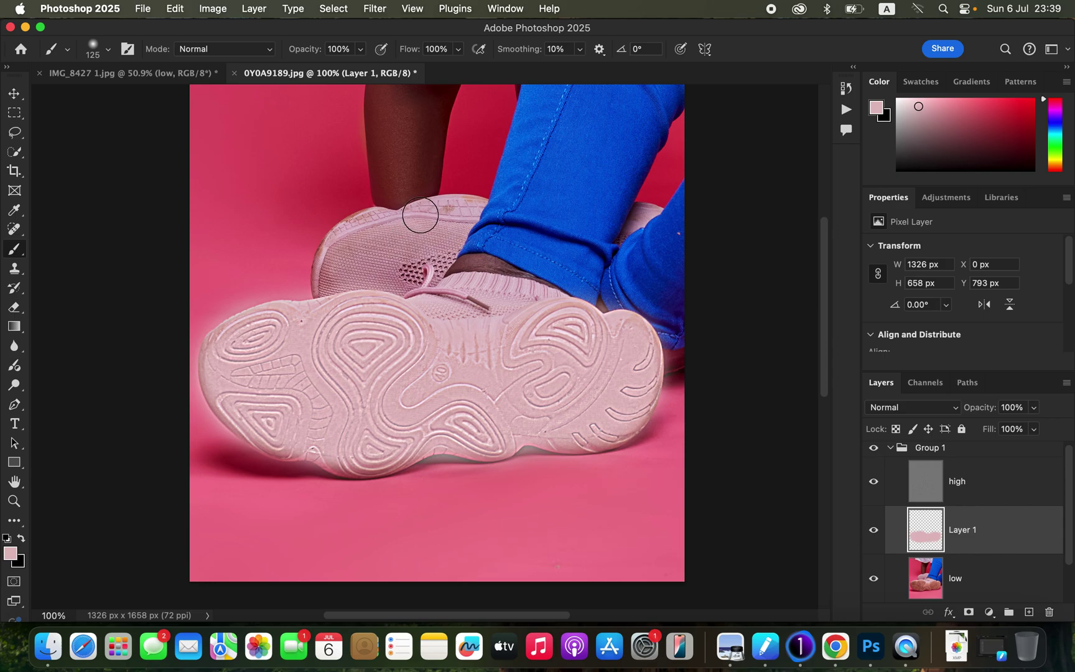
pyautogui.keyDown('alt'); pyautogui.click(415, 211); pyautogui.keyUp('alt')
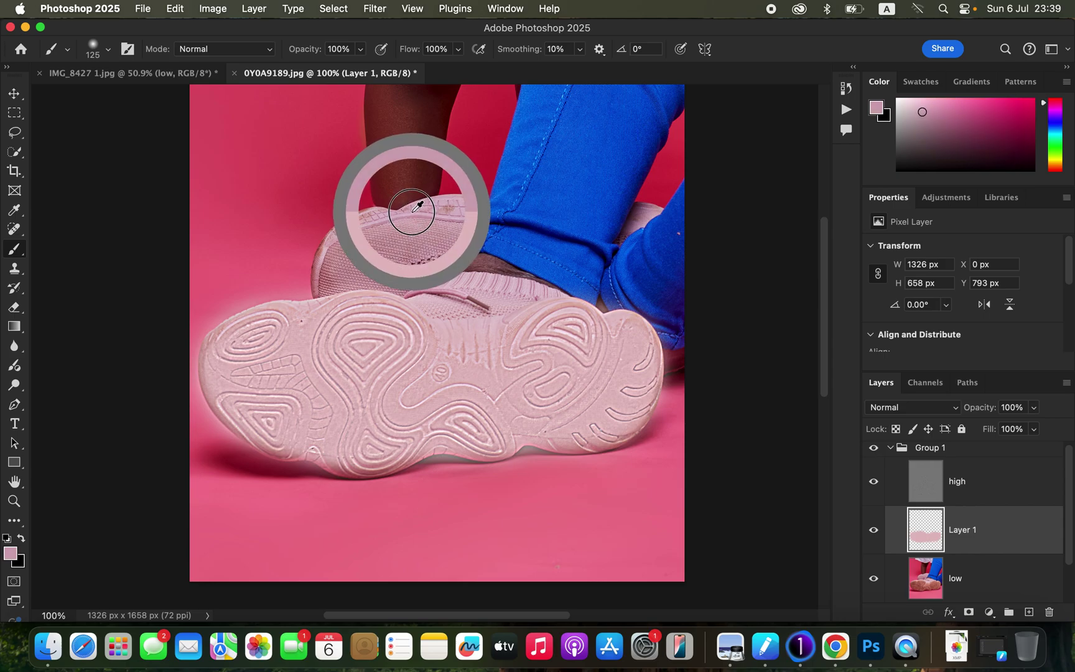
pyautogui.moveTo(395, 233)
pyautogui.mouseDown()
pyautogui.moveTo(338, 264)
pyautogui.moveTo(384, 267)
pyautogui.moveTo(467, 205)
pyautogui.moveTo(436, 221)
pyautogui.moveTo(347, 231)
pyautogui.mouseUp()
pyautogui.press('[')
pyautogui.press('[')
pyautogui.press('[')
pyautogui.press('[')
pyautogui.press('[')
pyautogui.moveTo(322, 268)
pyautogui.mouseDown()
pyautogui.moveTo(407, 282)
pyautogui.moveTo(463, 214)
pyautogui.moveTo(385, 227)
pyautogui.moveTo(338, 248)
pyautogui.moveTo(323, 270)
pyautogui.moveTo(327, 252)
pyautogui.moveTo(342, 252)
pyautogui.moveTo(323, 286)
pyautogui.mouseUp()
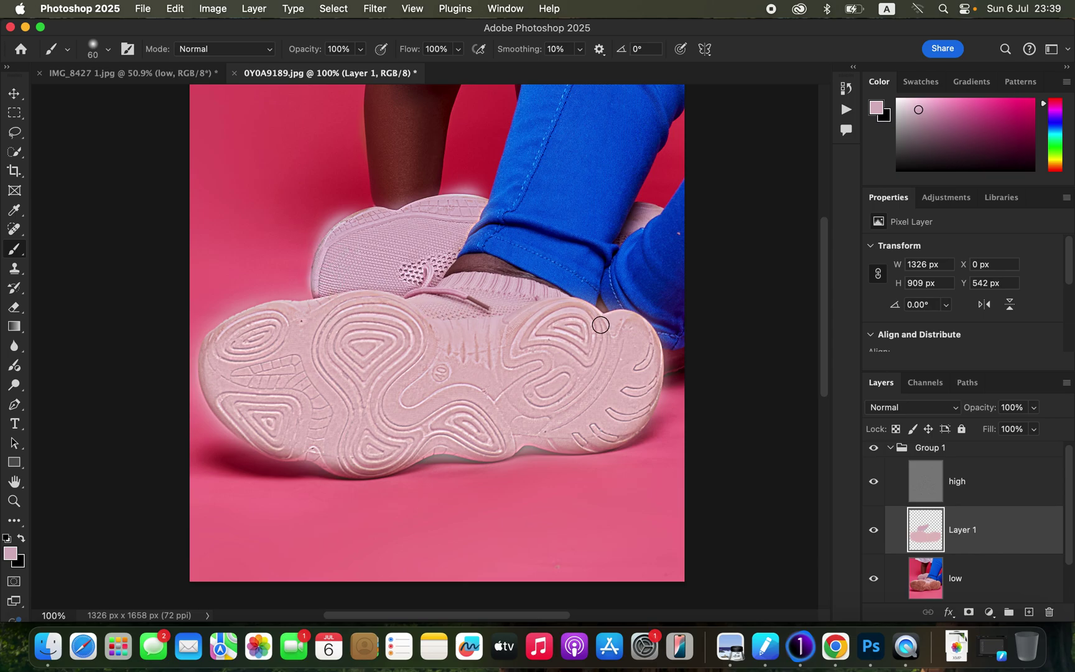
pyautogui.moveTo(324, 276)
pyautogui.mouseDown()
pyautogui.moveTo(326, 288)
pyautogui.moveTo(314, 291)
pyautogui.moveTo(399, 263)
pyautogui.mouseUp()
# Erase the pink paint spill along the front sole's left and lower-left outline with a soft 25 px Eraser.
pyautogui.click(14, 307)
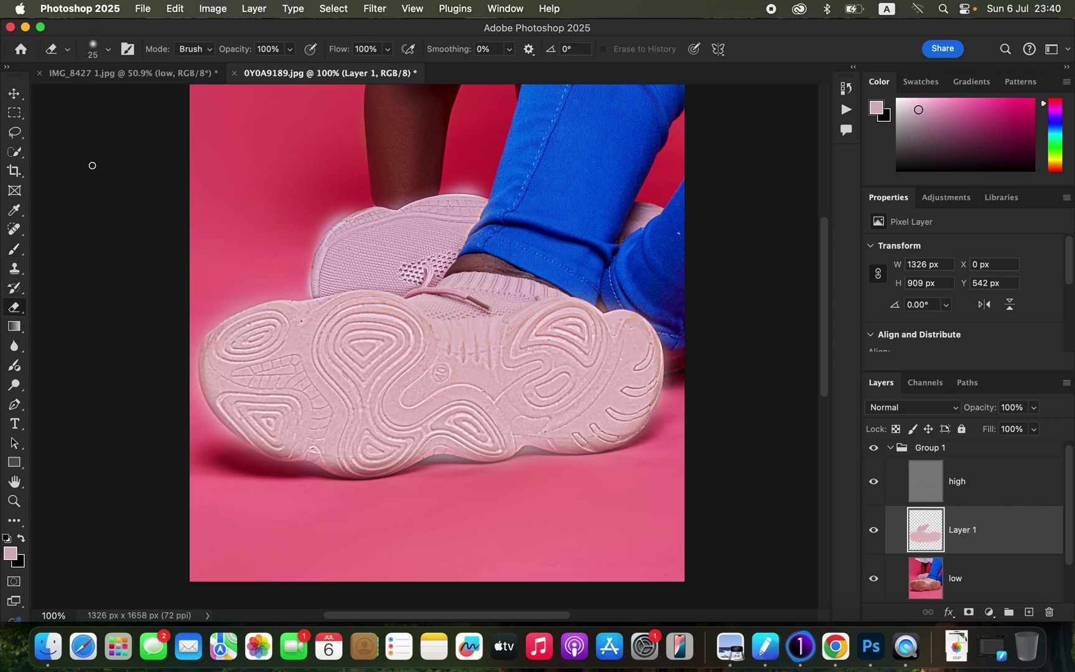
pyautogui.click(109, 52)
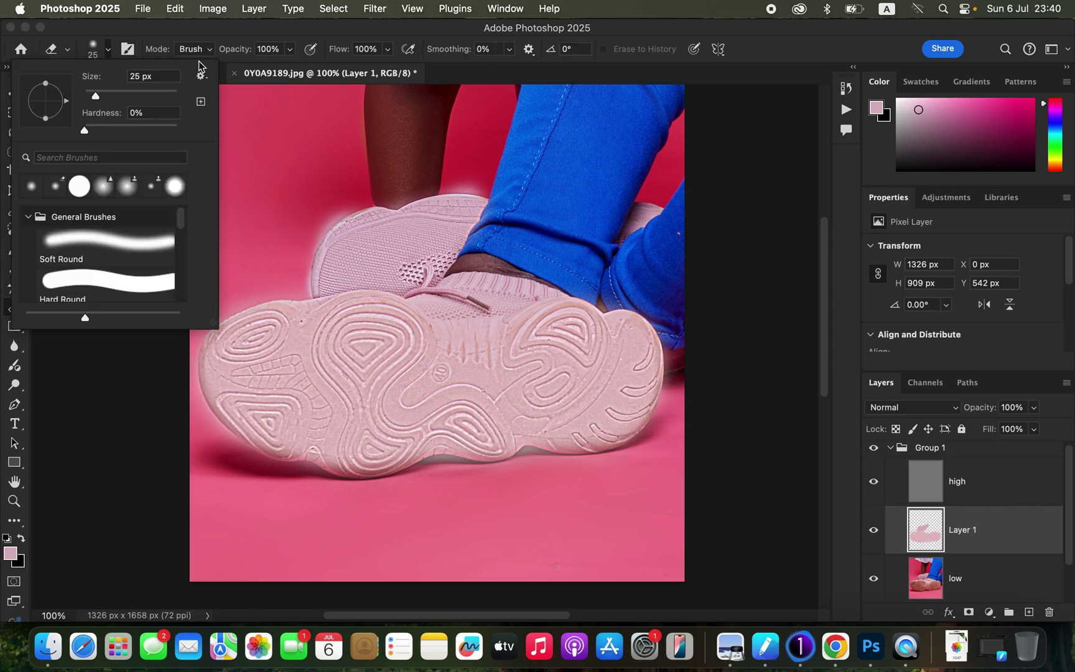
pyautogui.click(230, 31)
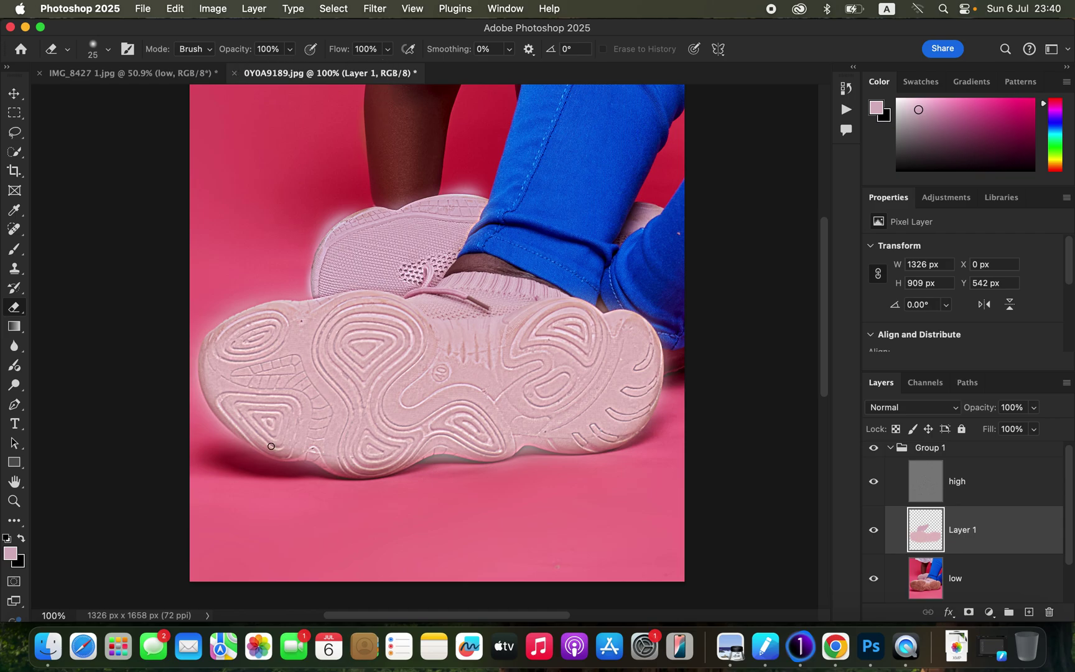
pyautogui.press('super+equal')
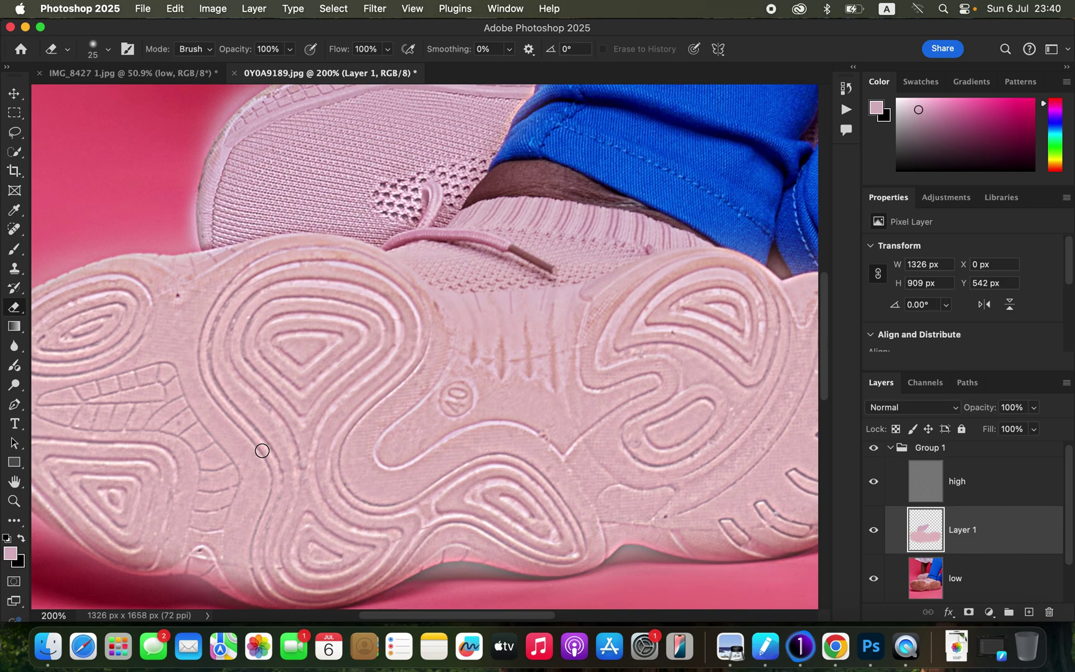
pyautogui.press('super+minus')
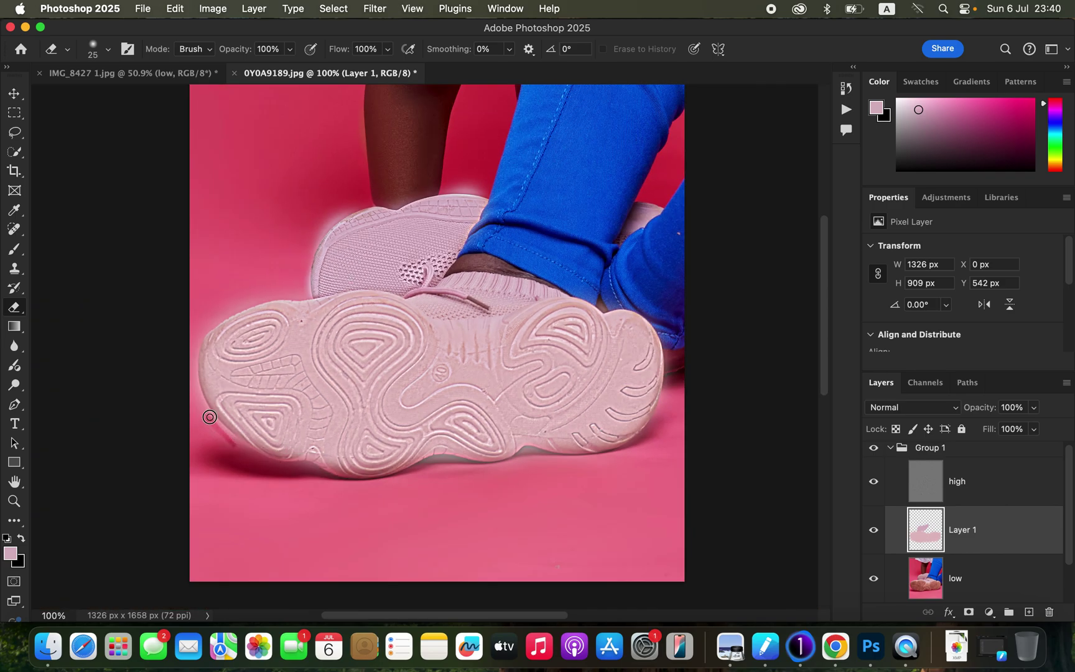
pyautogui.moveTo(205, 415); pyautogui.dragTo(271, 462)
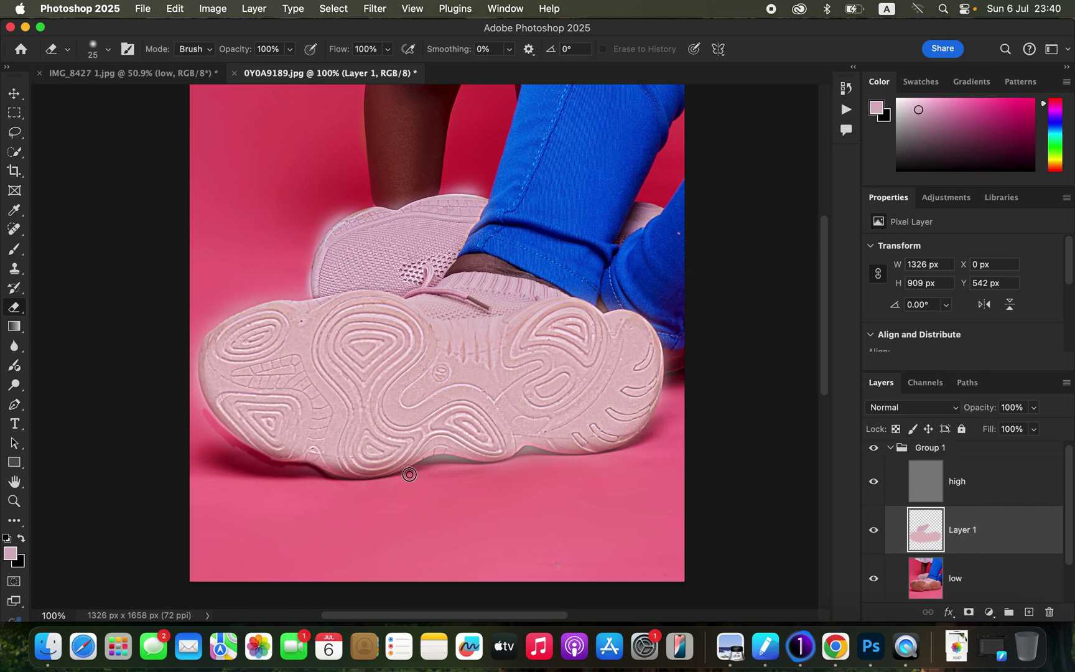
pyautogui.moveTo(431, 460)
pyautogui.mouseDown()
pyautogui.moveTo(509, 461)
pyautogui.moveTo(486, 469)
pyautogui.moveTo(474, 464)
pyautogui.moveTo(526, 450)
pyautogui.moveTo(552, 460)
pyautogui.moveTo(528, 449)
pyautogui.moveTo(560, 460)
pyautogui.moveTo(529, 449)
pyautogui.moveTo(491, 471)
pyautogui.moveTo(457, 471)
pyautogui.moveTo(469, 477)
pyautogui.moveTo(408, 470)
pyautogui.moveTo(458, 474)
pyautogui.moveTo(440, 463)
pyautogui.moveTo(356, 483)
pyautogui.moveTo(261, 461)
pyautogui.moveTo(233, 441)
pyautogui.moveTo(248, 462)
pyautogui.moveTo(199, 400)
pyautogui.moveTo(214, 421)
pyautogui.moveTo(192, 367)
pyautogui.moveTo(195, 383)
pyautogui.moveTo(205, 327)
pyautogui.moveTo(200, 406)
pyautogui.moveTo(232, 440)
pyautogui.moveTo(197, 407)
pyautogui.mouseUp()
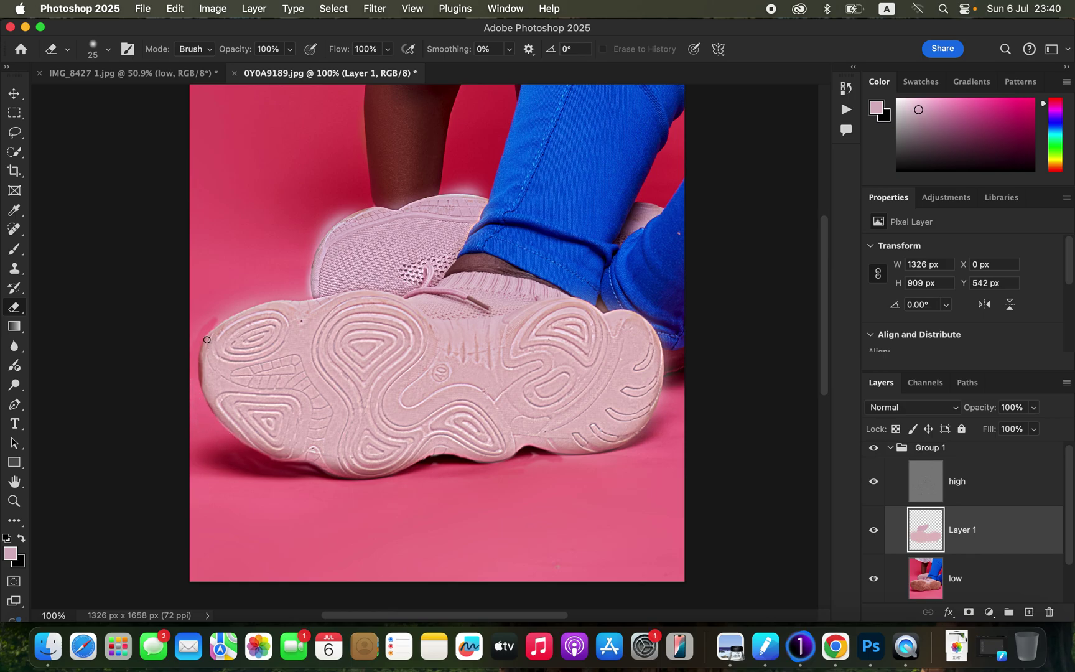
pyautogui.moveTo(211, 324)
pyautogui.mouseDown()
pyautogui.moveTo(249, 301)
pyautogui.moveTo(232, 309)
pyautogui.moveTo(303, 295)
pyautogui.moveTo(236, 297)
pyautogui.moveTo(190, 353)
pyautogui.moveTo(204, 427)
pyautogui.moveTo(225, 449)
pyautogui.moveTo(290, 475)
pyautogui.mouseUp()
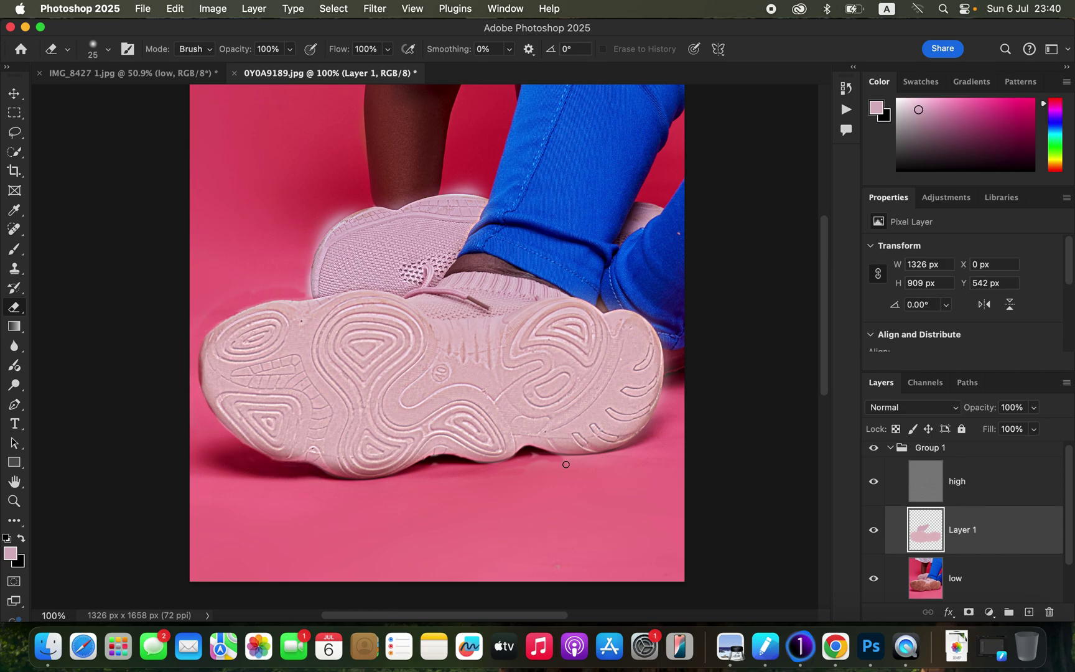
# Erase the remaining pink spill around the front sole's right side and the rear shoe's outline, enlarging the Eraser to 50 px.
pyautogui.moveTo(523, 463)
pyautogui.mouseDown()
pyautogui.moveTo(579, 467)
pyautogui.moveTo(586, 461)
pyautogui.moveTo(554, 461)
pyautogui.moveTo(628, 456)
pyautogui.moveTo(596, 469)
pyautogui.moveTo(643, 440)
pyautogui.moveTo(665, 395)
pyautogui.moveTo(666, 354)
pyautogui.moveTo(648, 442)
pyautogui.moveTo(666, 425)
pyautogui.moveTo(676, 343)
pyautogui.moveTo(673, 370)
pyautogui.mouseUp()
pyautogui.moveTo(604, 308); pyautogui.dragTo(617, 302)
pyautogui.moveTo(437, 182)
pyautogui.mouseDown()
pyautogui.moveTo(489, 195)
pyautogui.moveTo(428, 193)
pyautogui.moveTo(478, 182)
pyautogui.moveTo(369, 201)
pyautogui.moveTo(395, 199)
pyautogui.moveTo(340, 217)
pyautogui.moveTo(354, 208)
pyautogui.moveTo(324, 229)
pyautogui.moveTo(308, 277)
pyautogui.mouseUp()
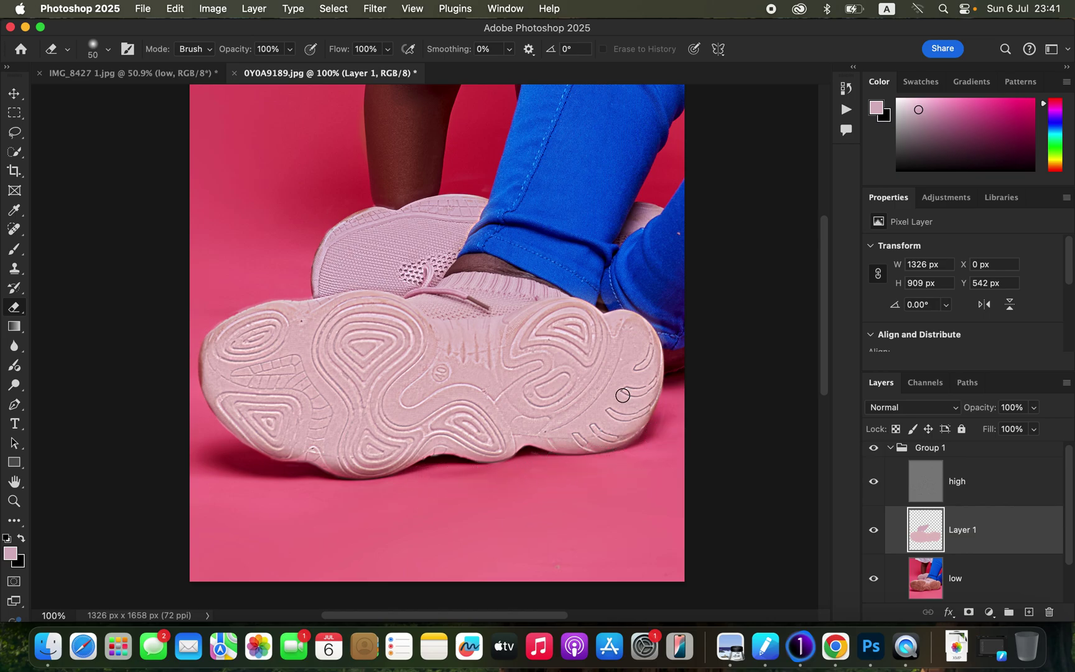
# Collapse Group 1 and toggle its visibility to compare the cleaned shoes with the original photo.
pyautogui.click(891, 448)
pyautogui.click(875, 452)
pyautogui.click(875, 452)
pyautogui.click(874, 452)
pyautogui.click(874, 454)
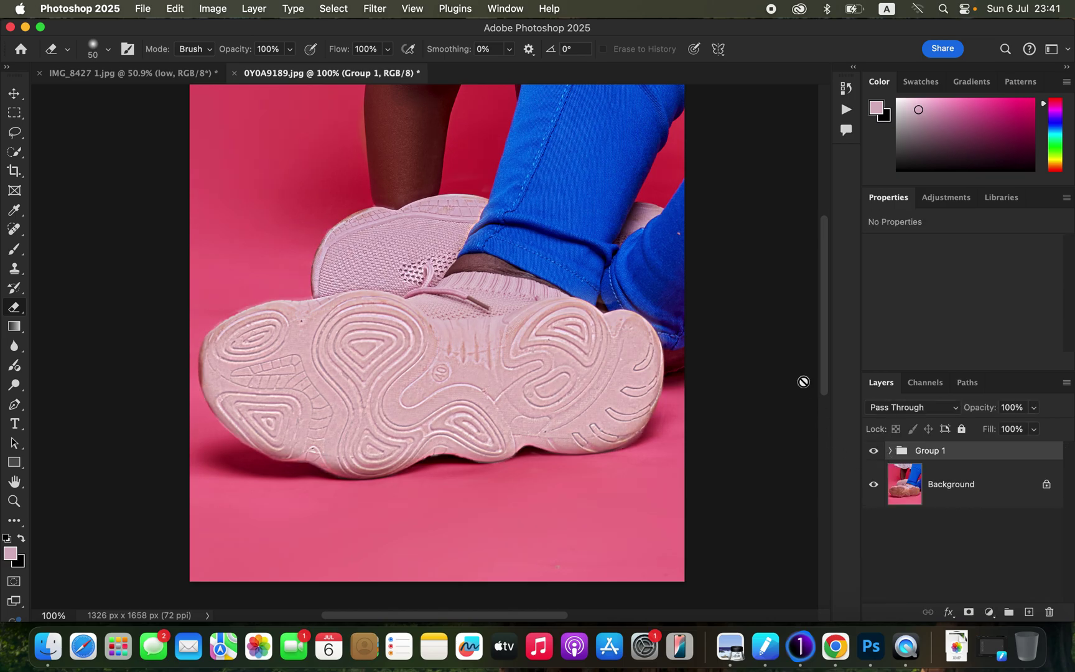
pyautogui.press('super+minus')
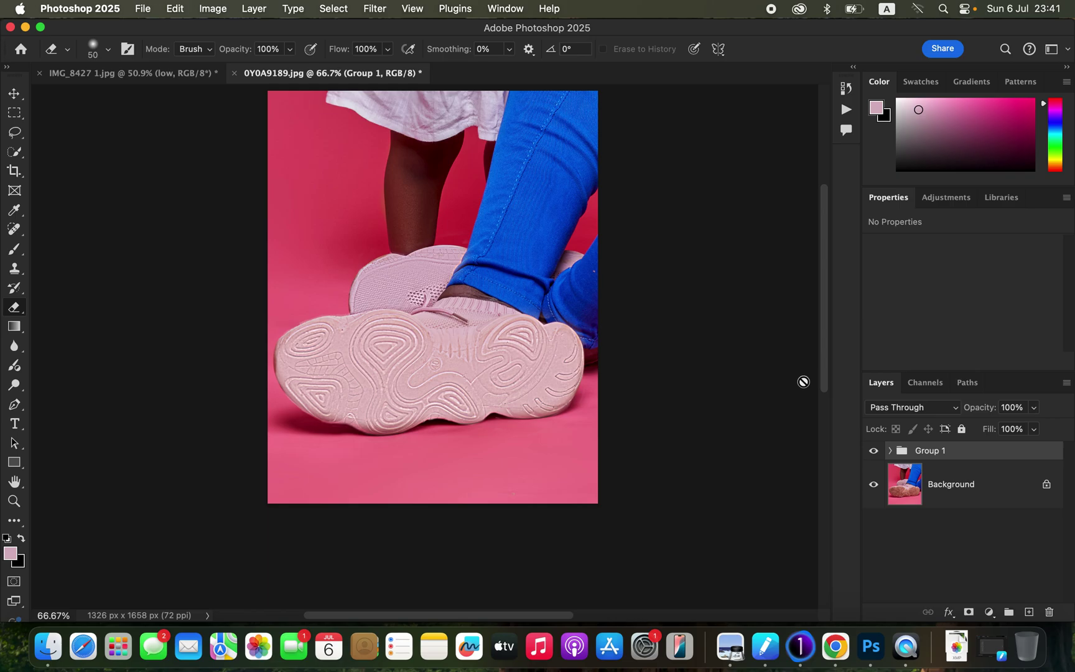
pyautogui.scroll(2, 803, 382)
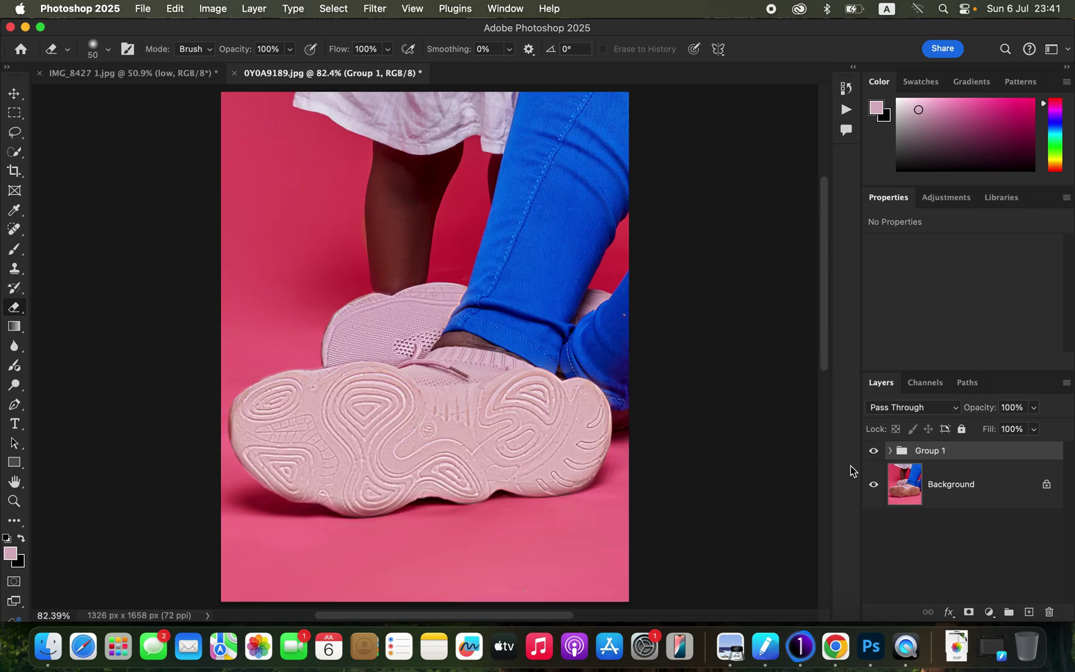
pyautogui.click(872, 453)
# Switch to IMG_8427 1.jpg, collapse Group 1 and toggle its visibility to compare the smoothed blouse with the original.
pyautogui.click(125, 73)
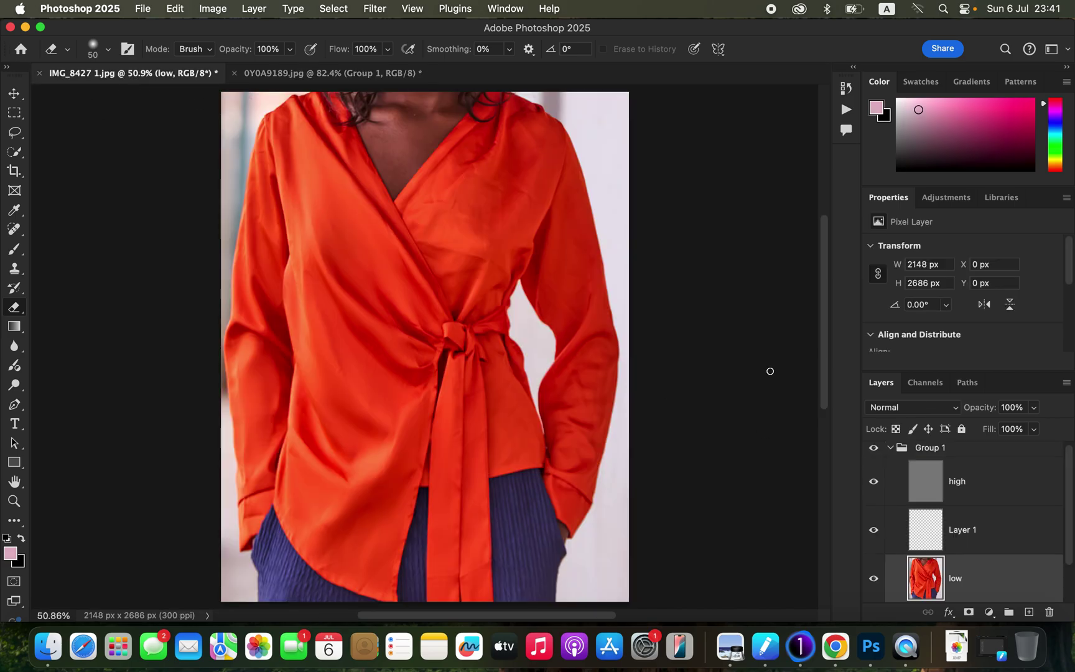
pyautogui.click(890, 449)
pyautogui.click(874, 452)
pyautogui.click(874, 452)
pyautogui.click(874, 452)
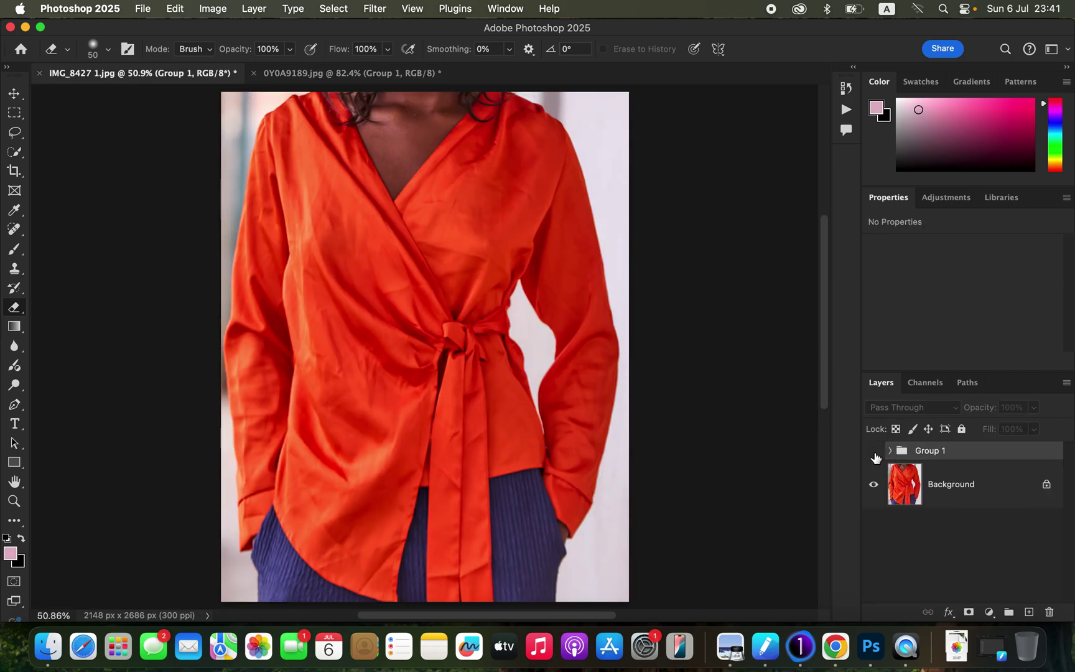
pyautogui.click(874, 452)
pyautogui.click(874, 453)
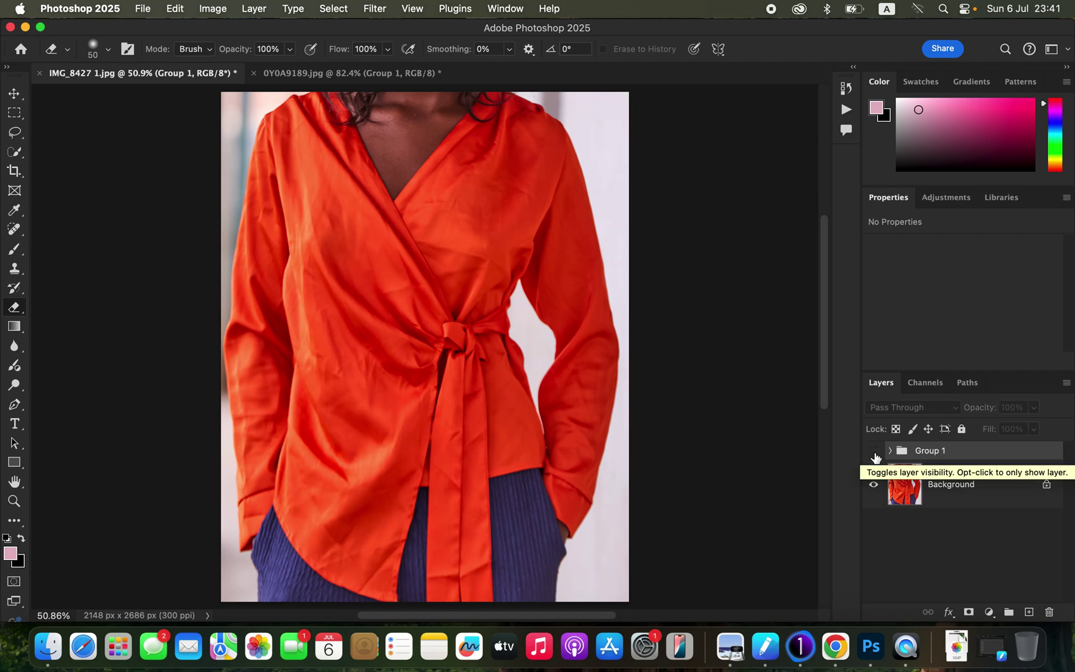
pyautogui.click(873, 453)
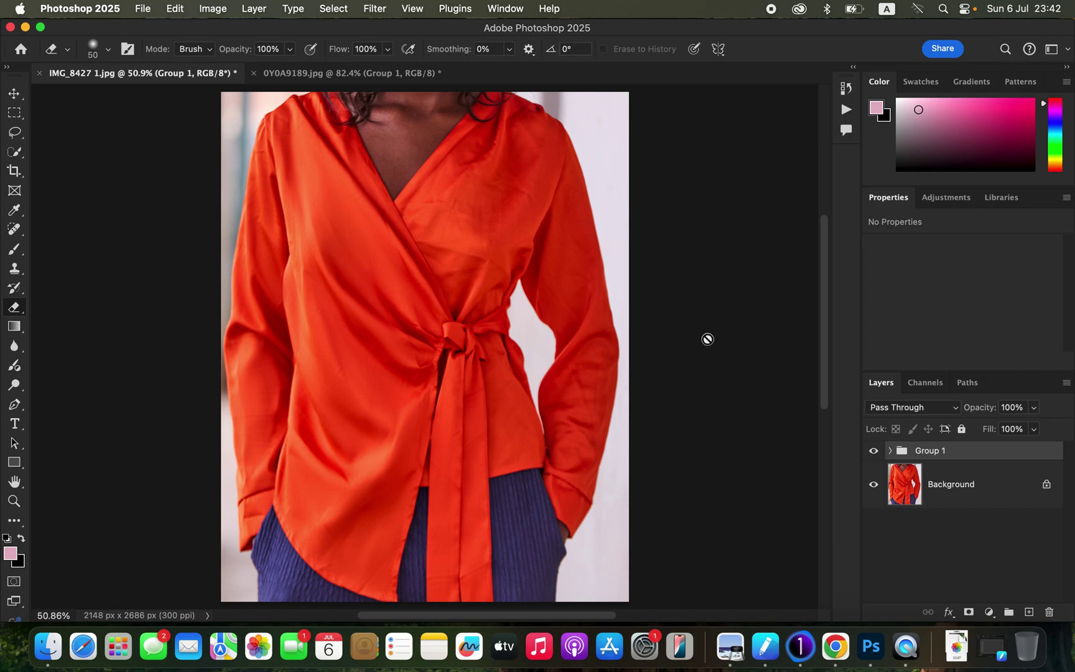
pyautogui.click(874, 452)
pyautogui.click(874, 453)
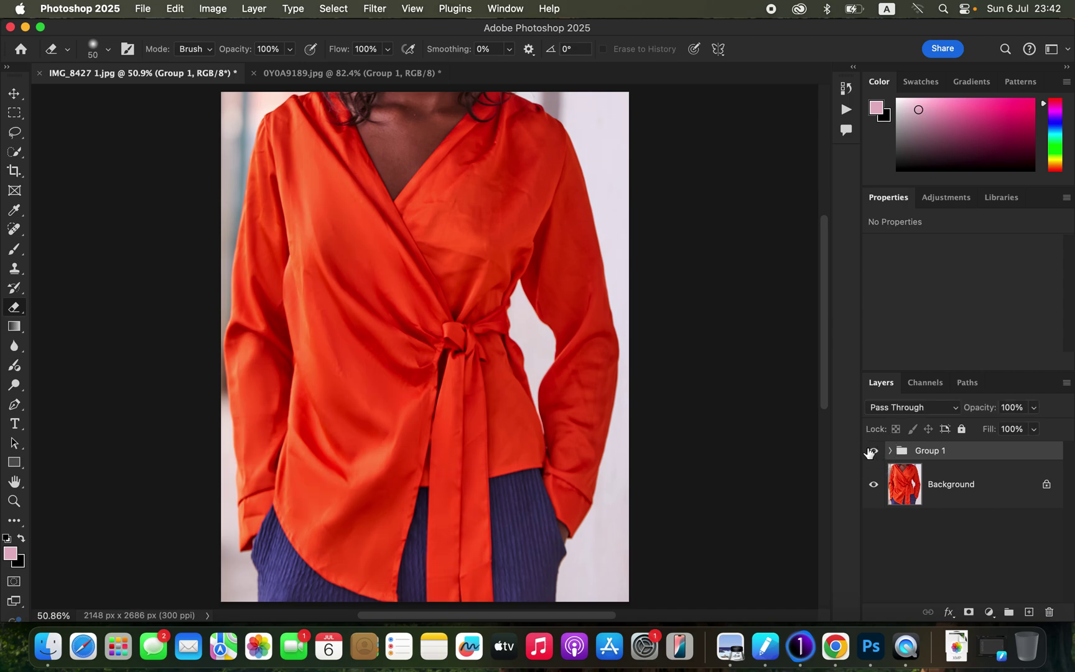